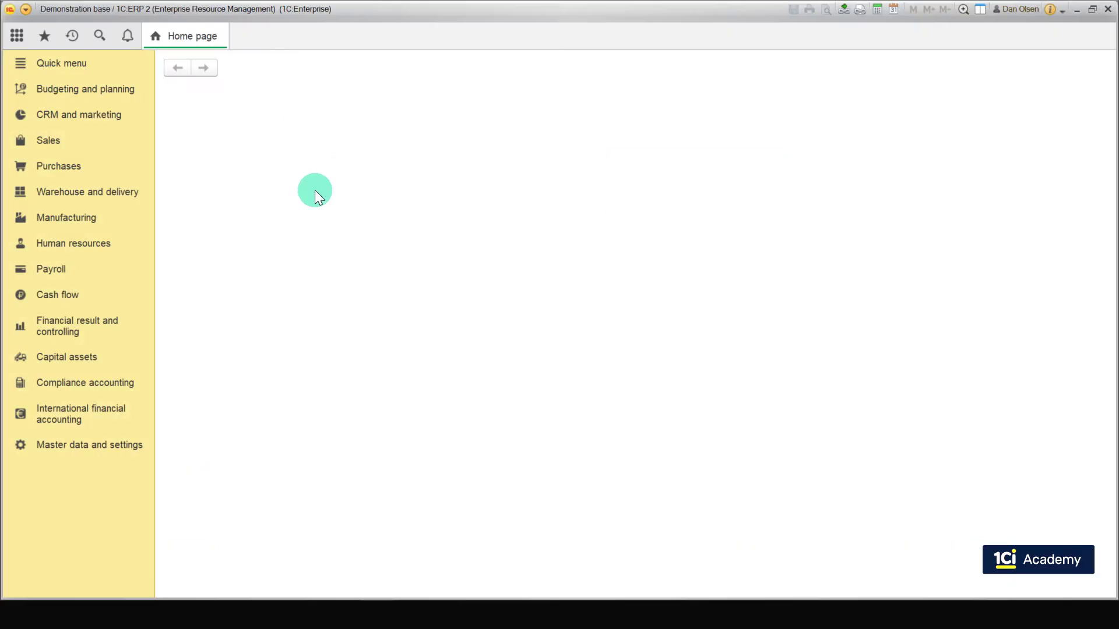
- Create a new Goods transfer from the Internal documents (all) list under Warehouse and delivery
click(119, 193)
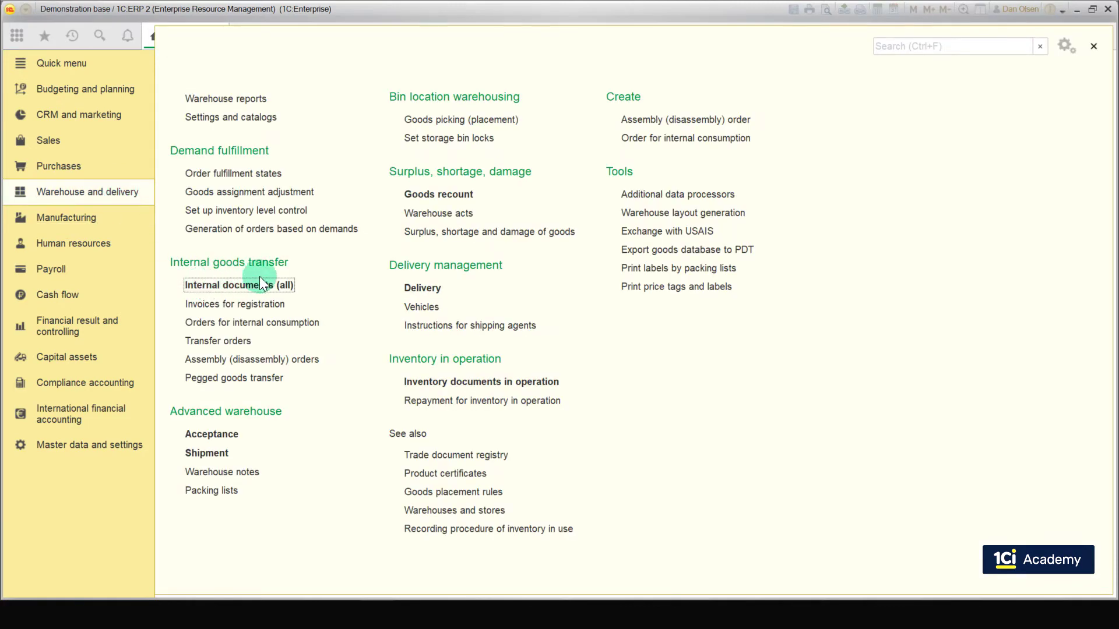
click(262, 291)
click(212, 145)
double_click(485, 307)
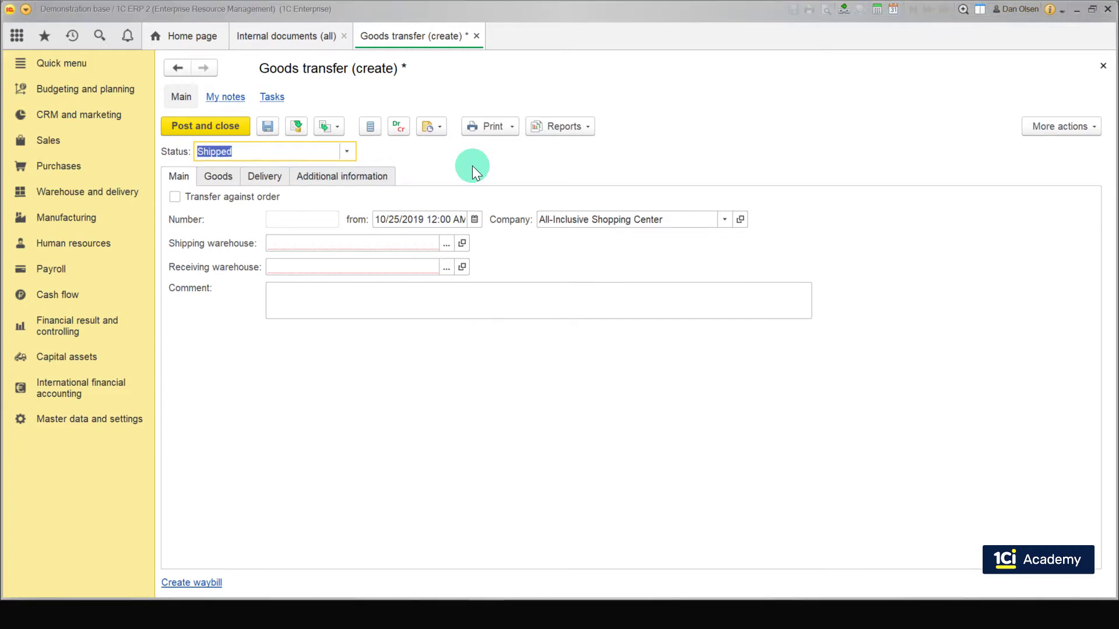
- Set company SBS Manufacturing, shipping from Workshop 1 storeroom to SBS Central Warehouse
click(682, 220)
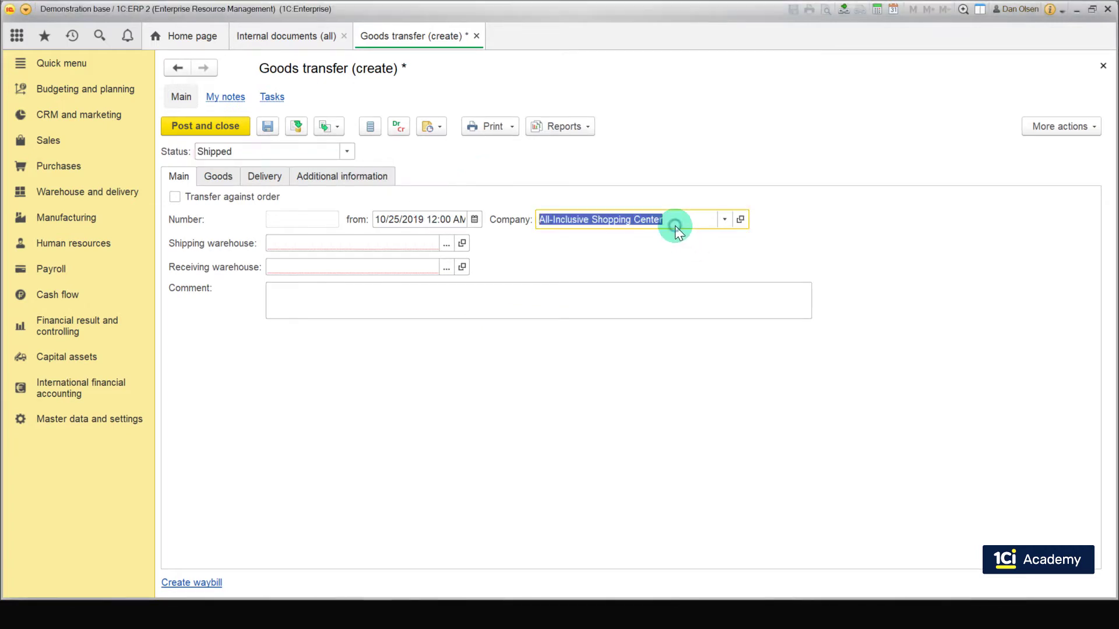
click(723, 219)
click(612, 464)
click(447, 245)
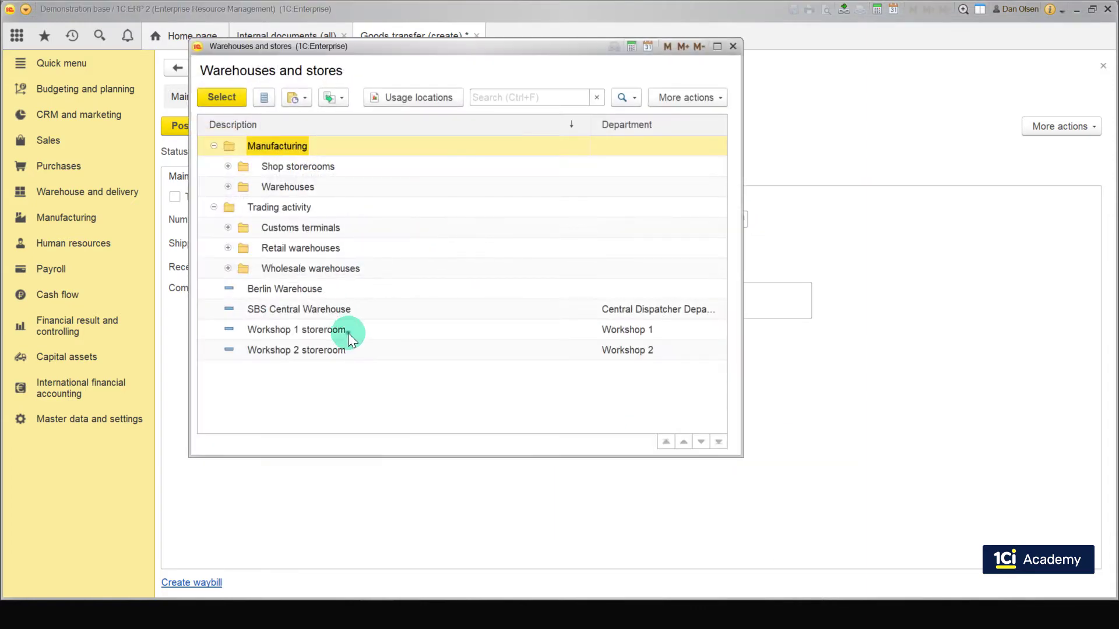
double_click(347, 331)
click(448, 268)
click(361, 309)
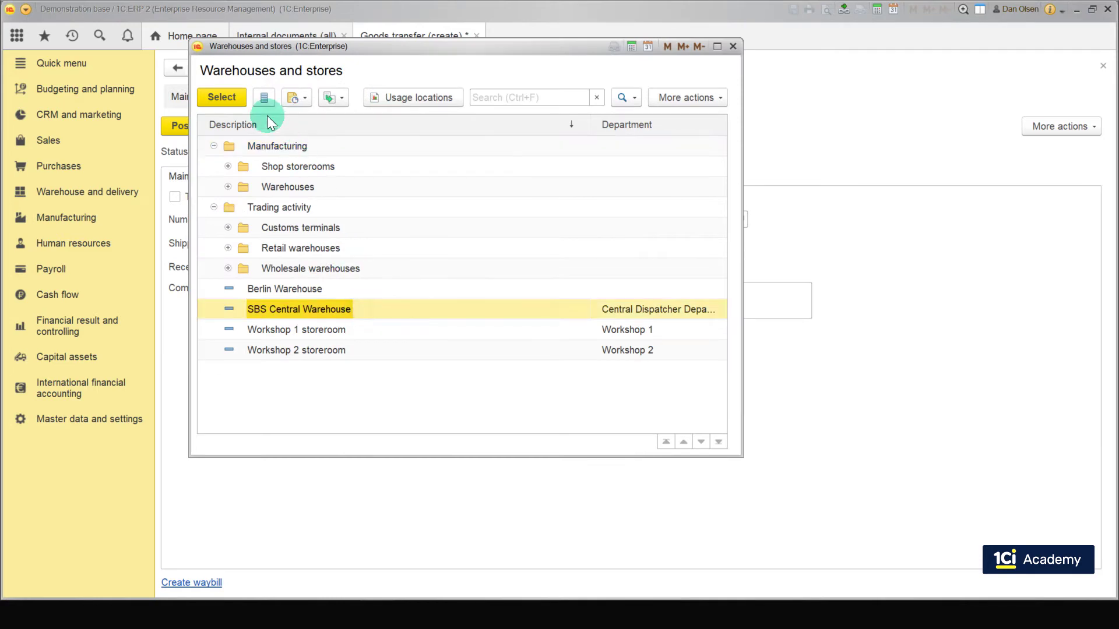
click(212, 97)
- Add Hoverboard Special X1 lines in black 10-inch and blue 4.5-inch variants
click(220, 177)
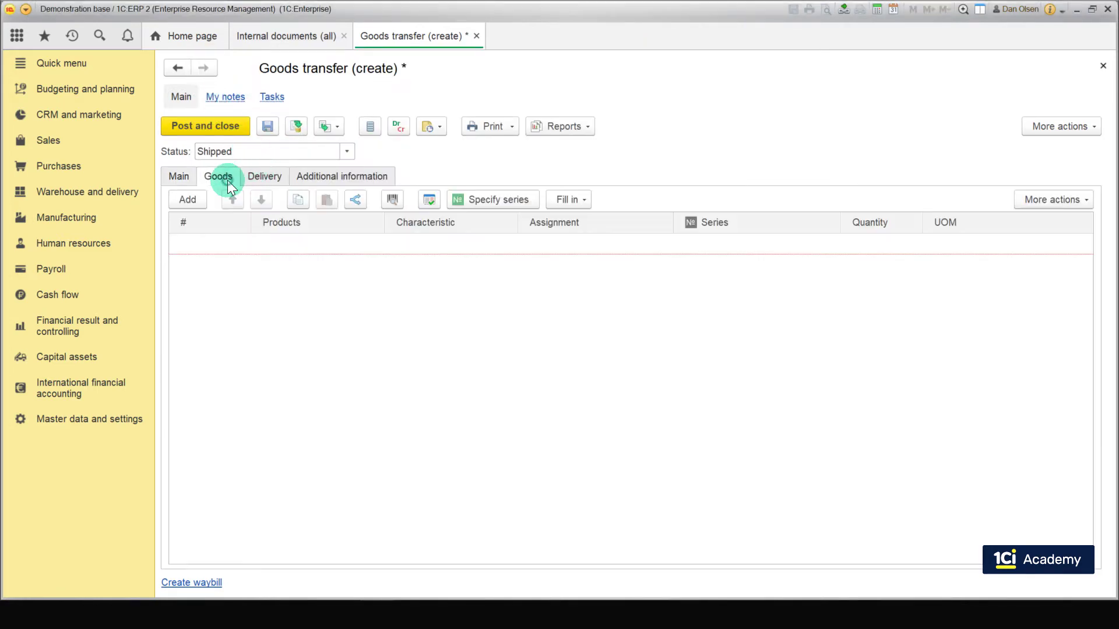
click(200, 200)
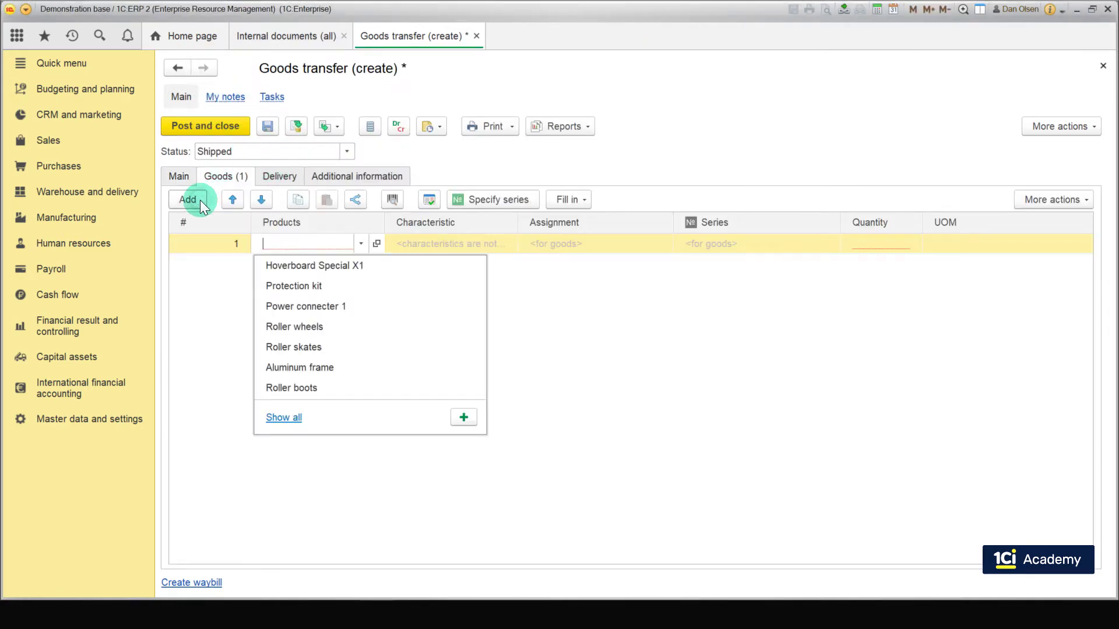
click(297, 264)
click(407, 265)
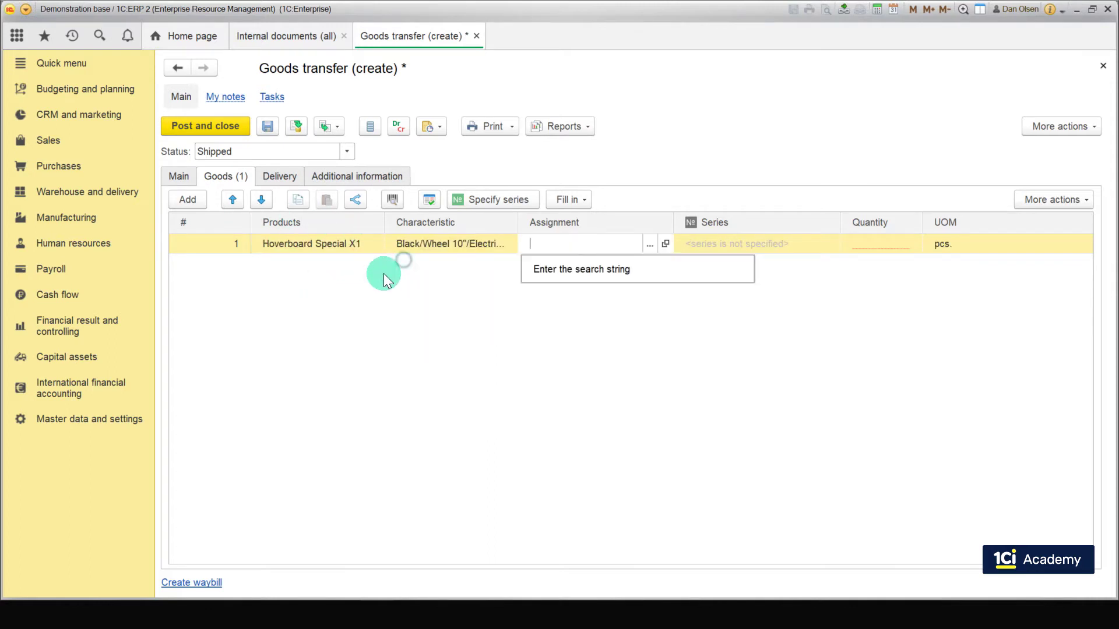
click(188, 200)
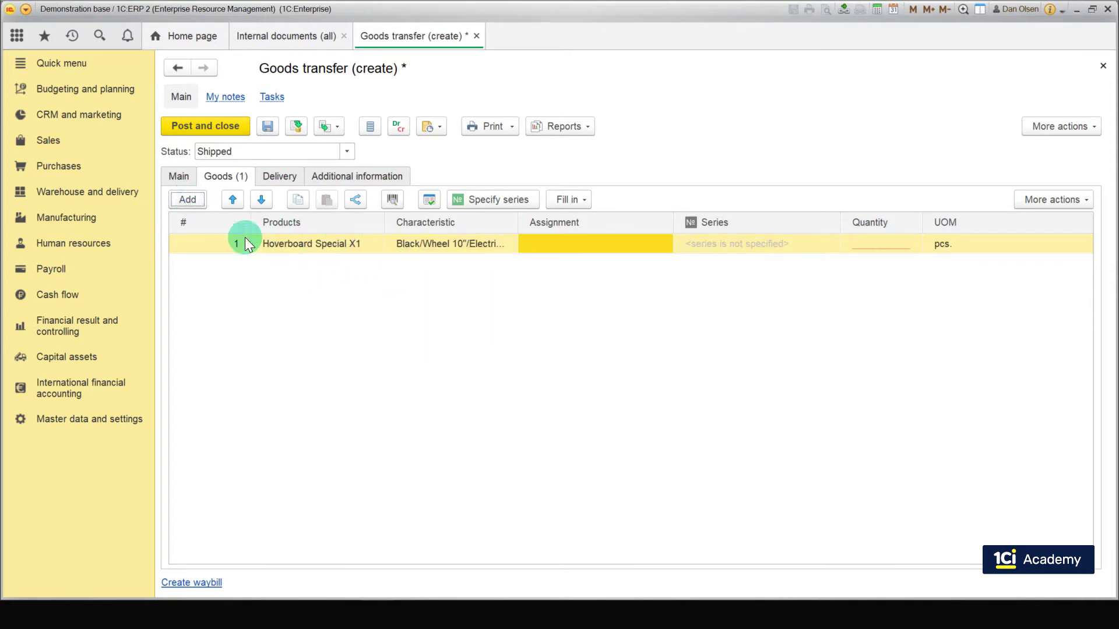
click(194, 203)
click(290, 288)
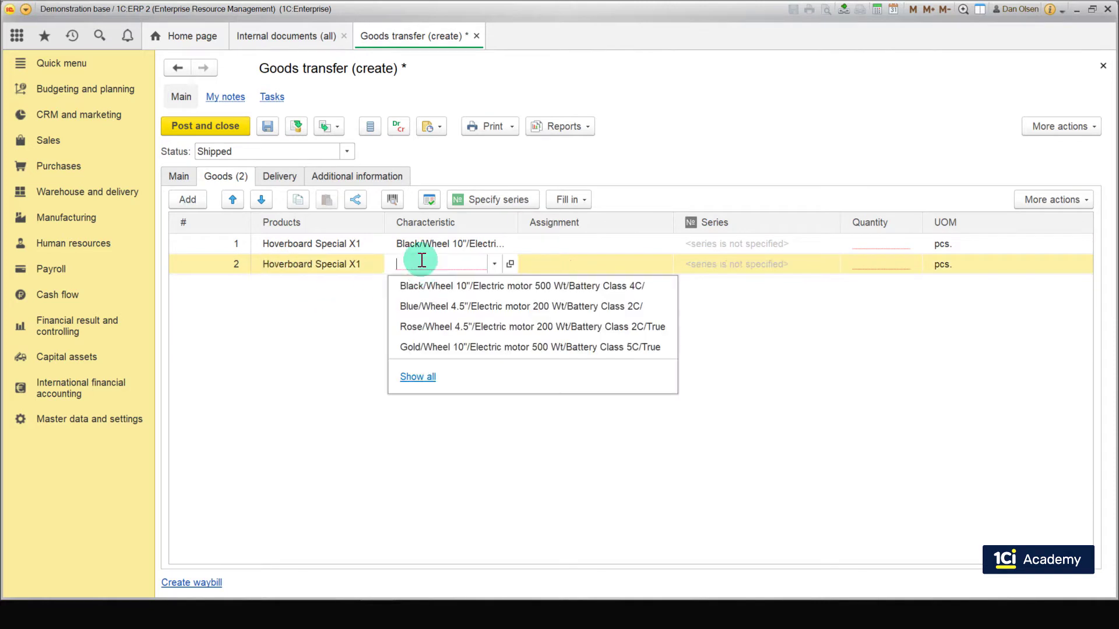
click(432, 301)
click(194, 201)
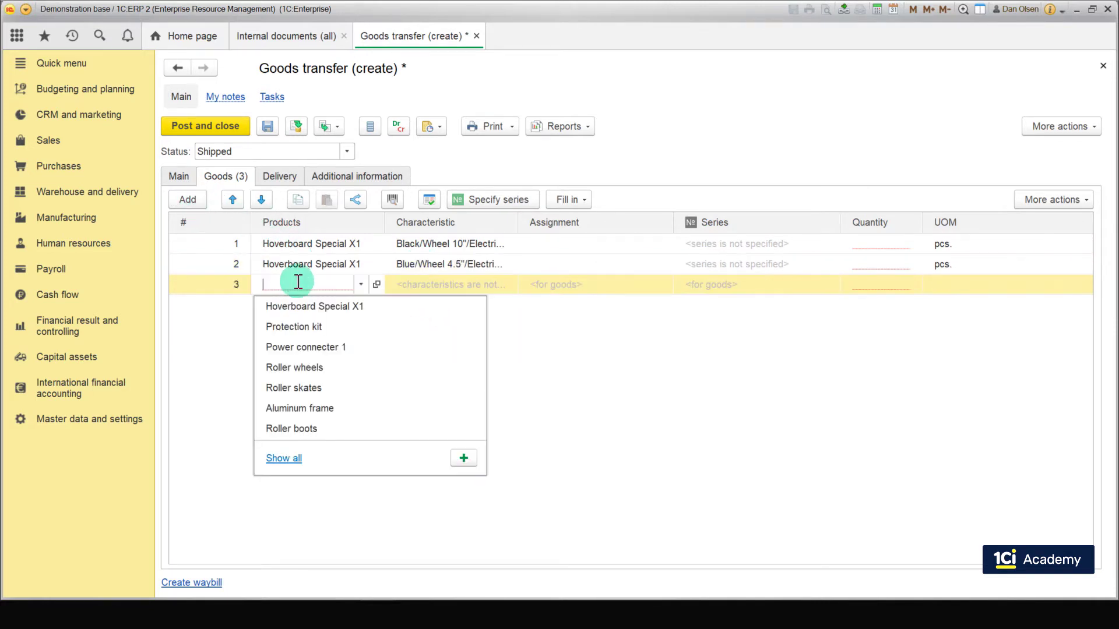
- Add Hoverboard Special X1 lines in rose 4.5-inch and gold 10-inch variants
click(312, 305)
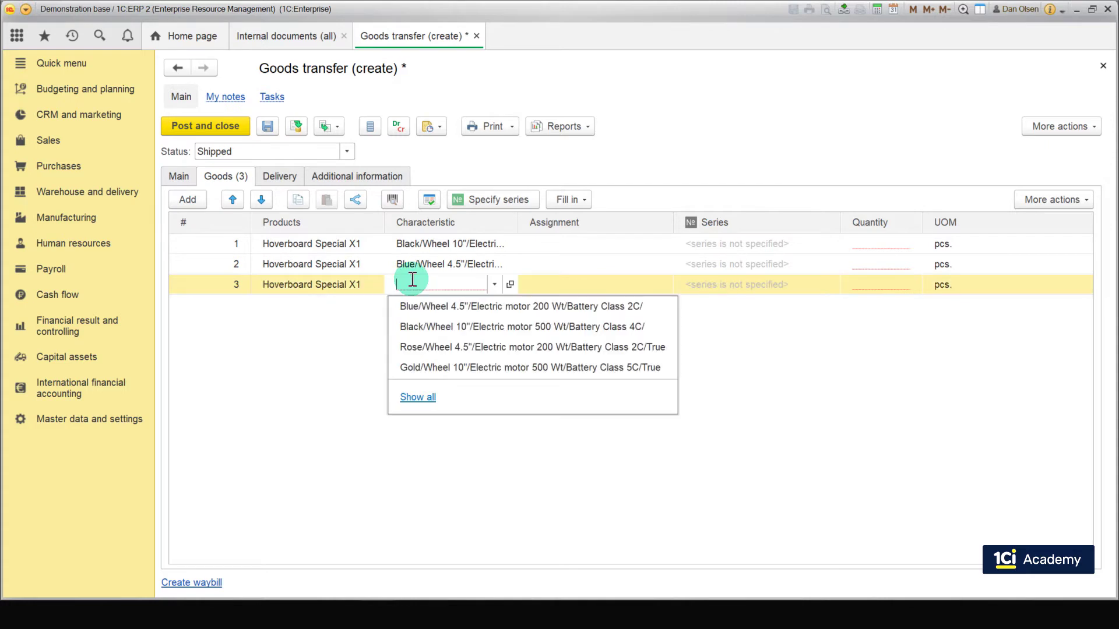
click(441, 347)
click(189, 199)
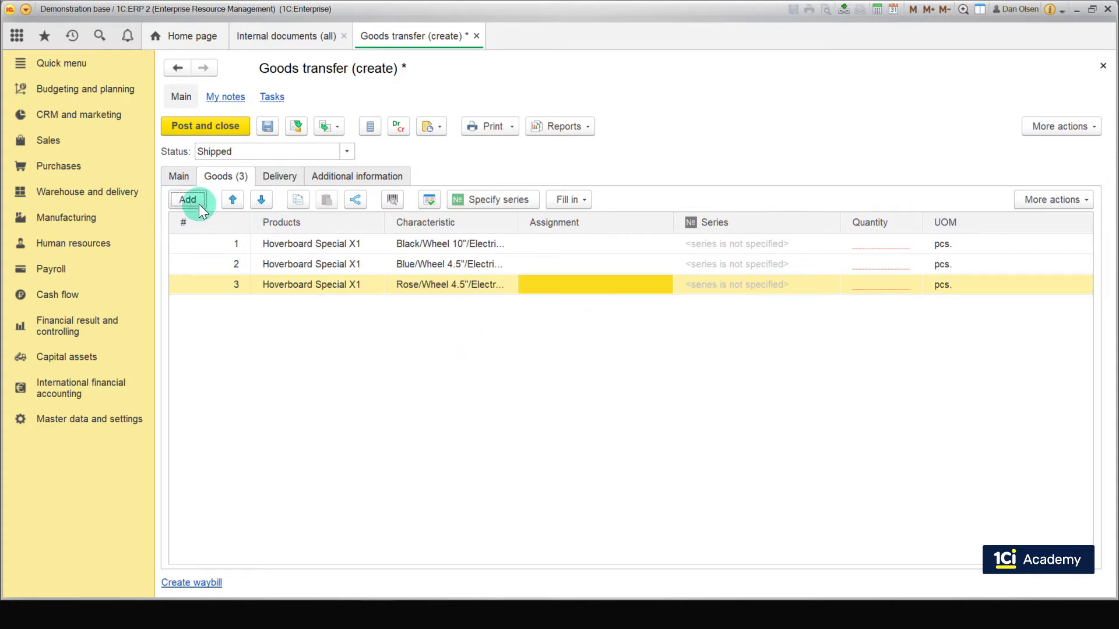
click(315, 326)
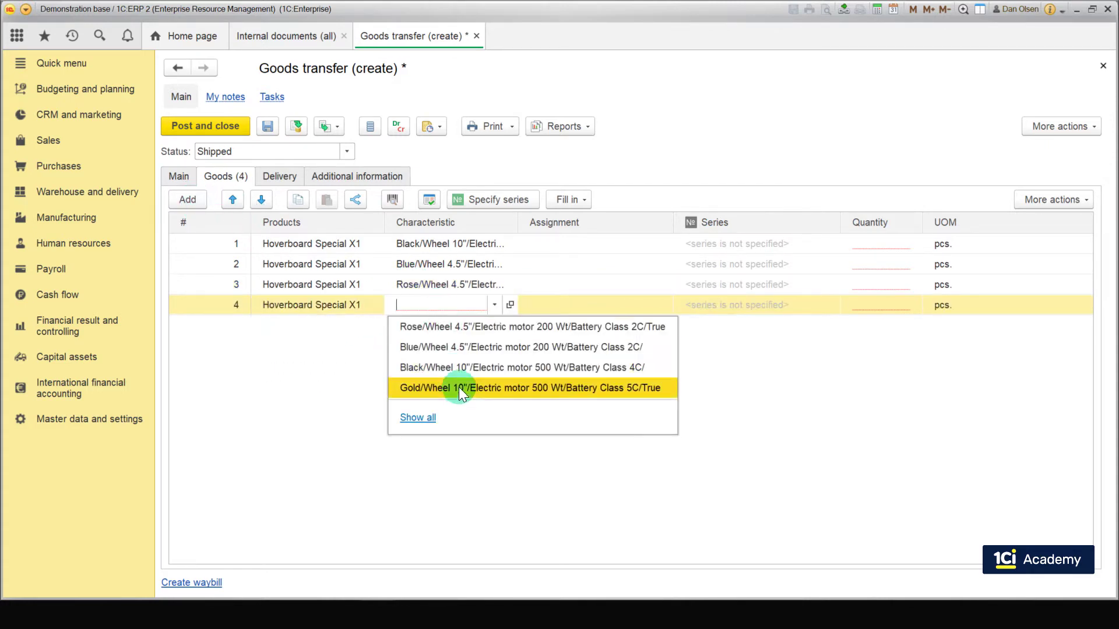
click(456, 387)
click(870, 243)
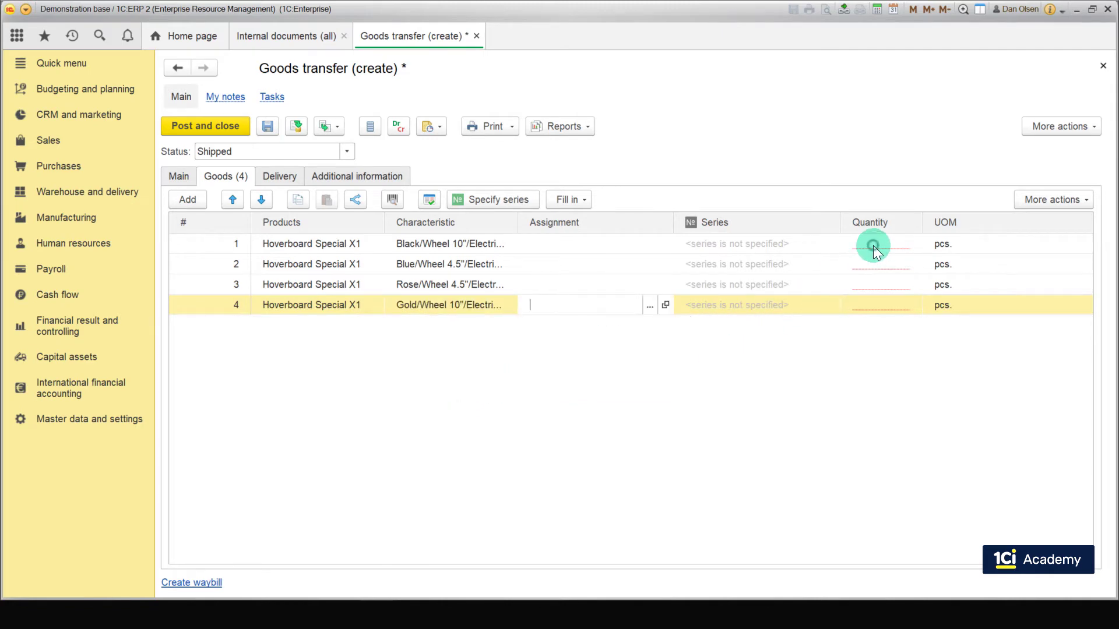
- Set quantity 4 on all four hoverboard lines
click(870, 244)
text(4)
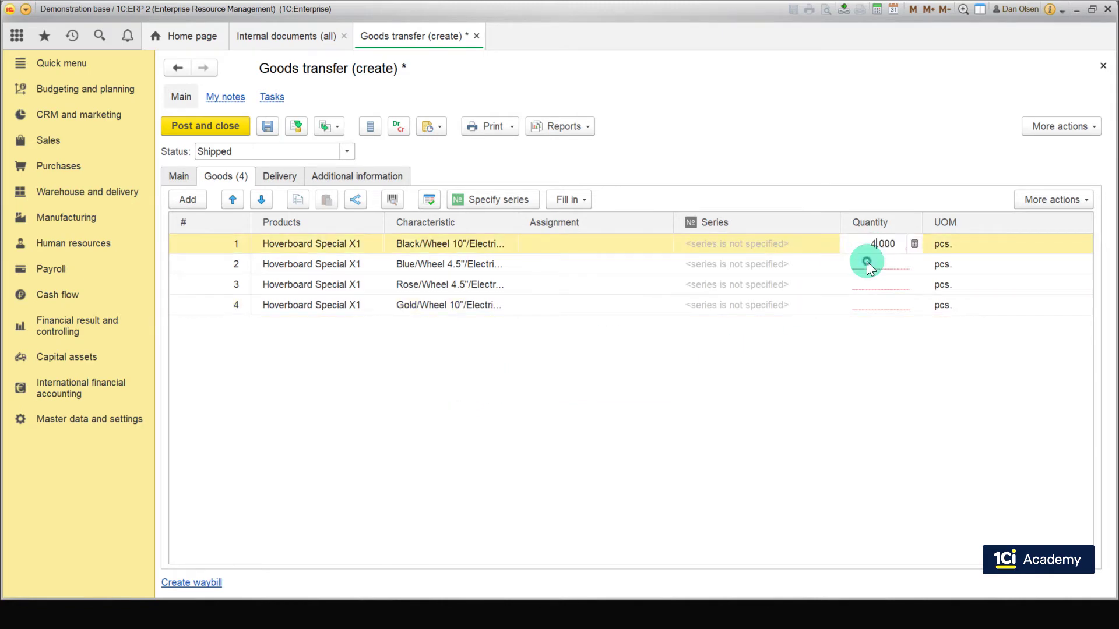
double_click(870, 265)
text(4)
double_click(869, 285)
text(4)
double_click(876, 304)
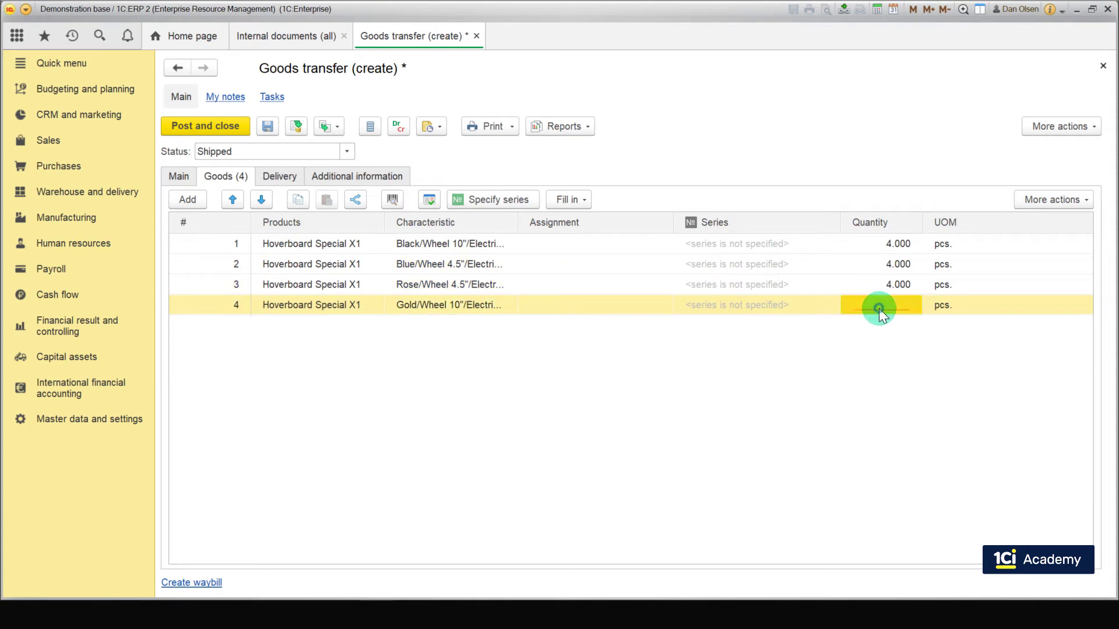
text(4)
click(888, 344)
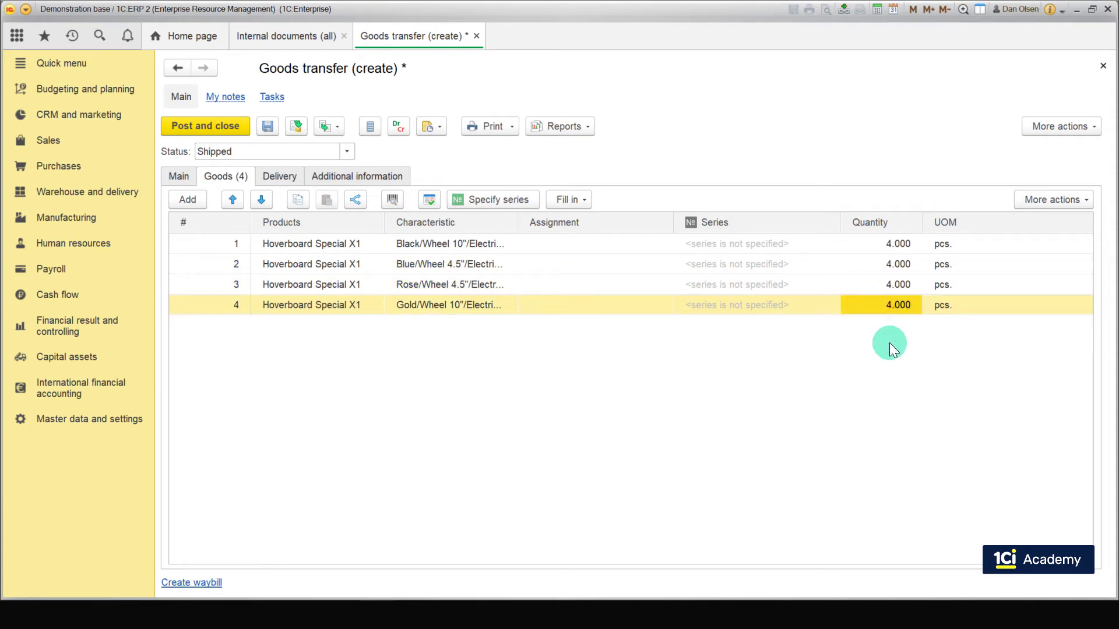
- Mark the goods transfer as Received, then post and close it
key(Tab)
click(346, 153)
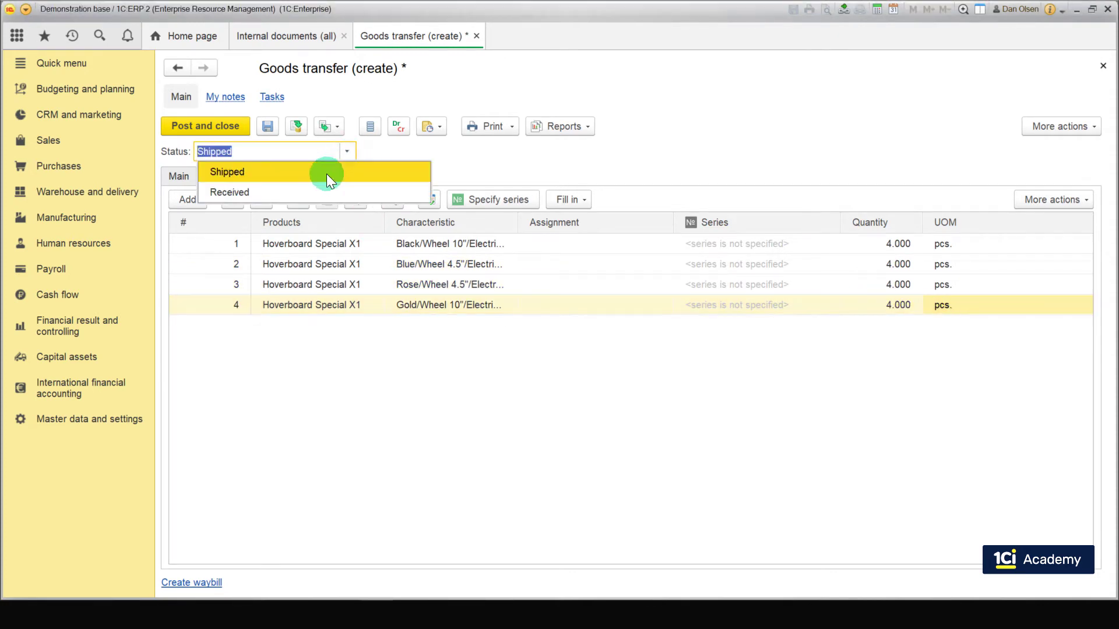
click(312, 187)
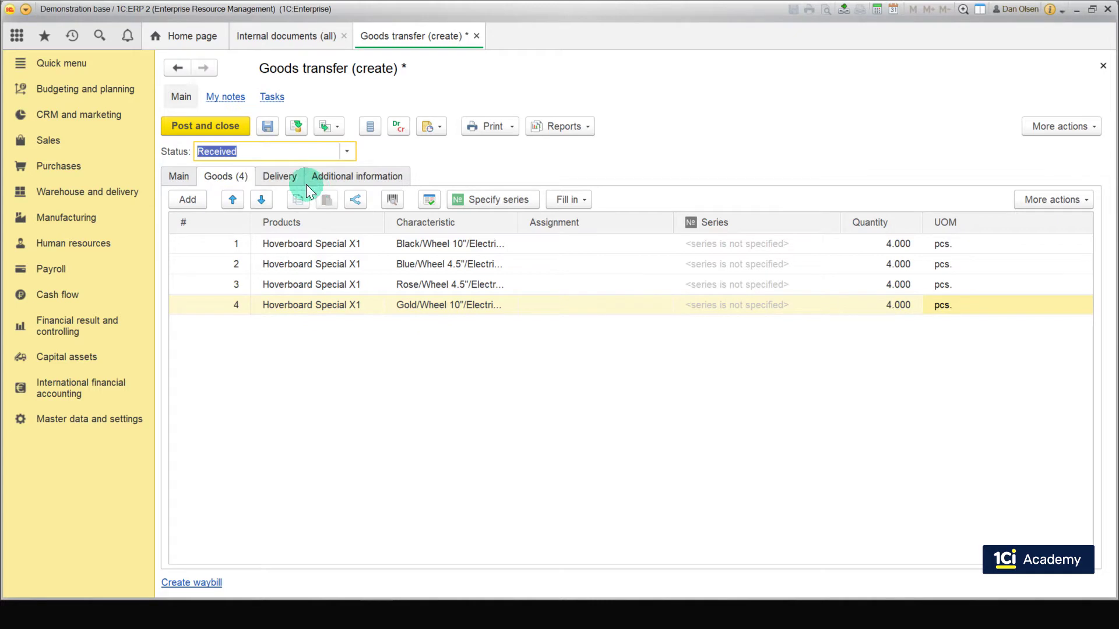
click(225, 124)
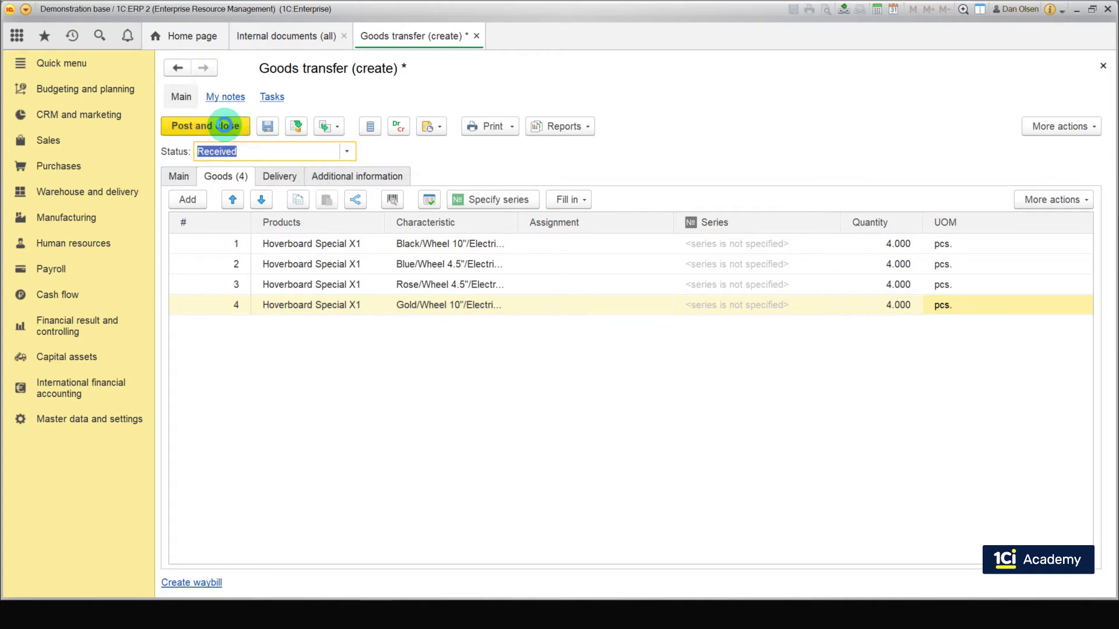
- Review SBS Manufacturing to SBS Trading consignment transfer settings without changing them
click(484, 32)
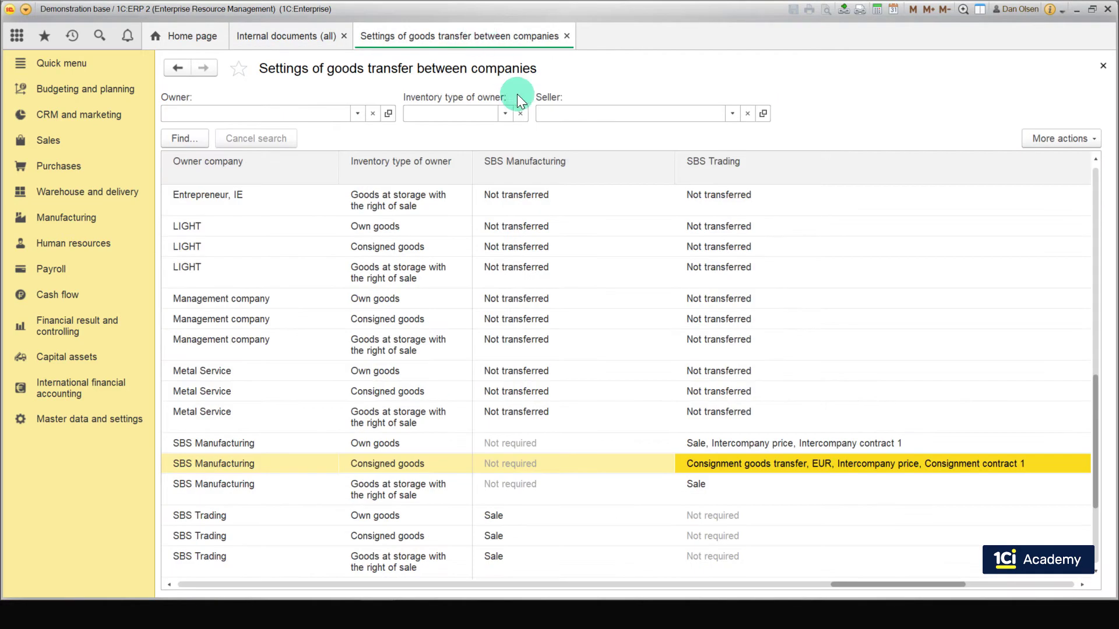
click(447, 460)
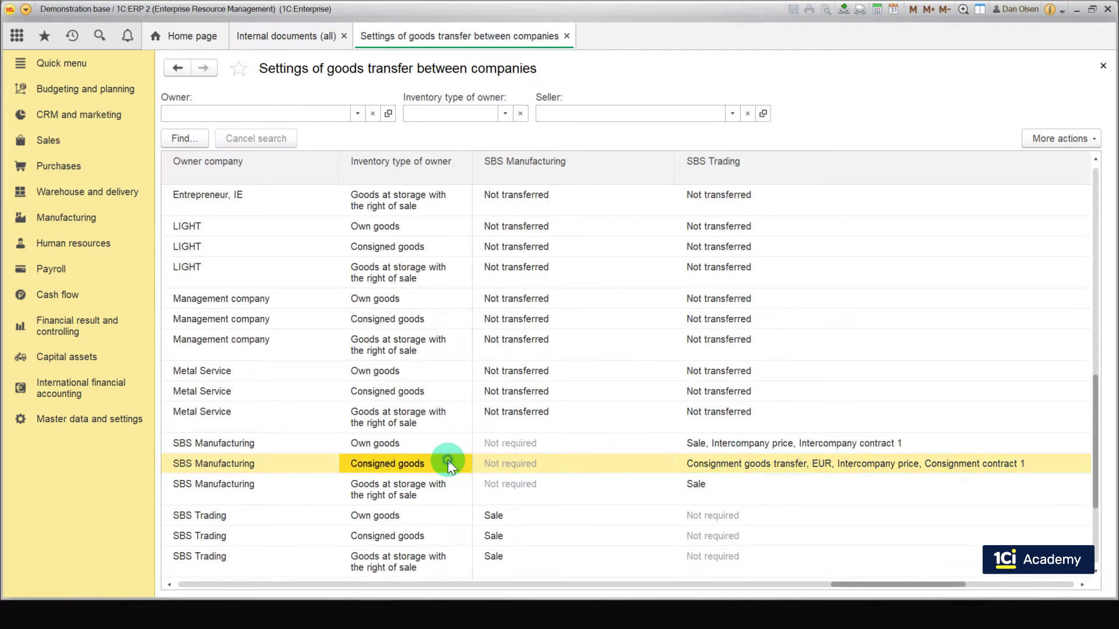
double_click(719, 460)
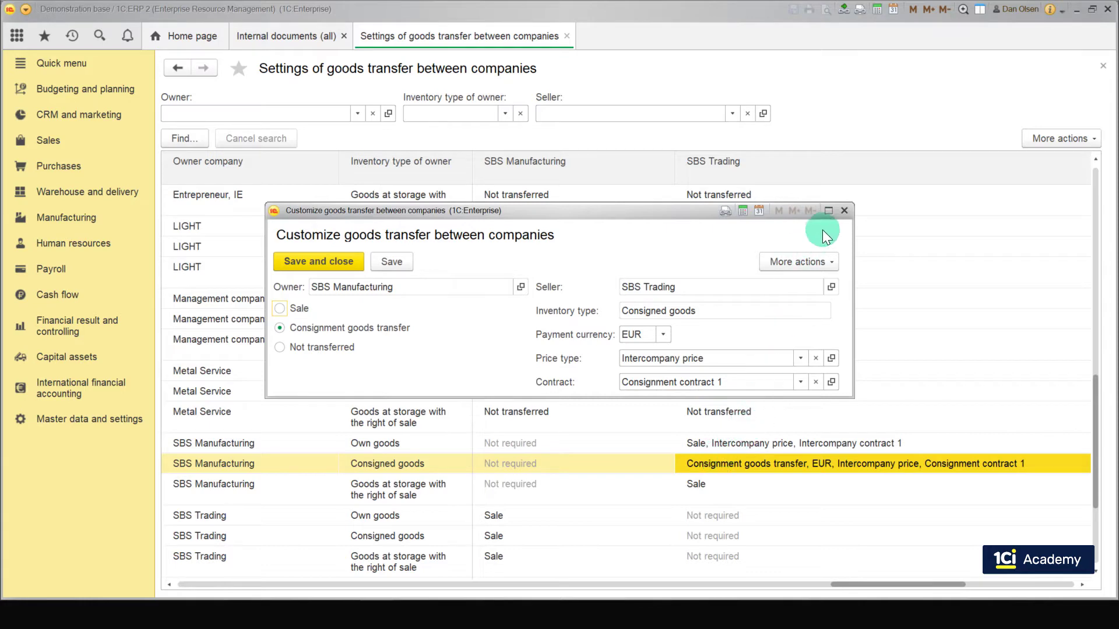
click(850, 212)
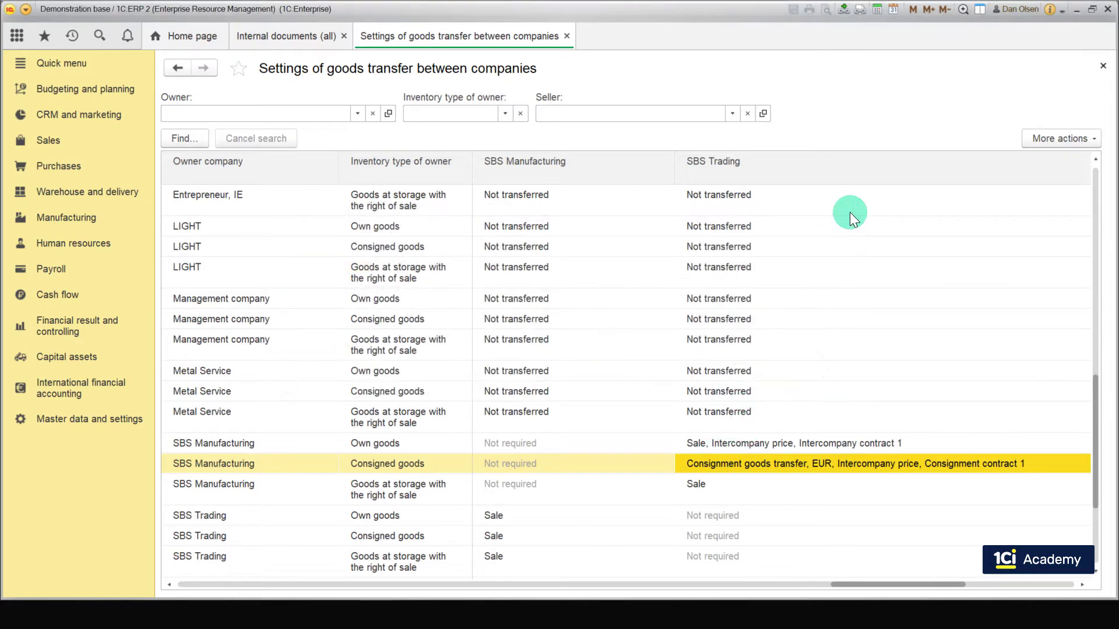
key(Left)
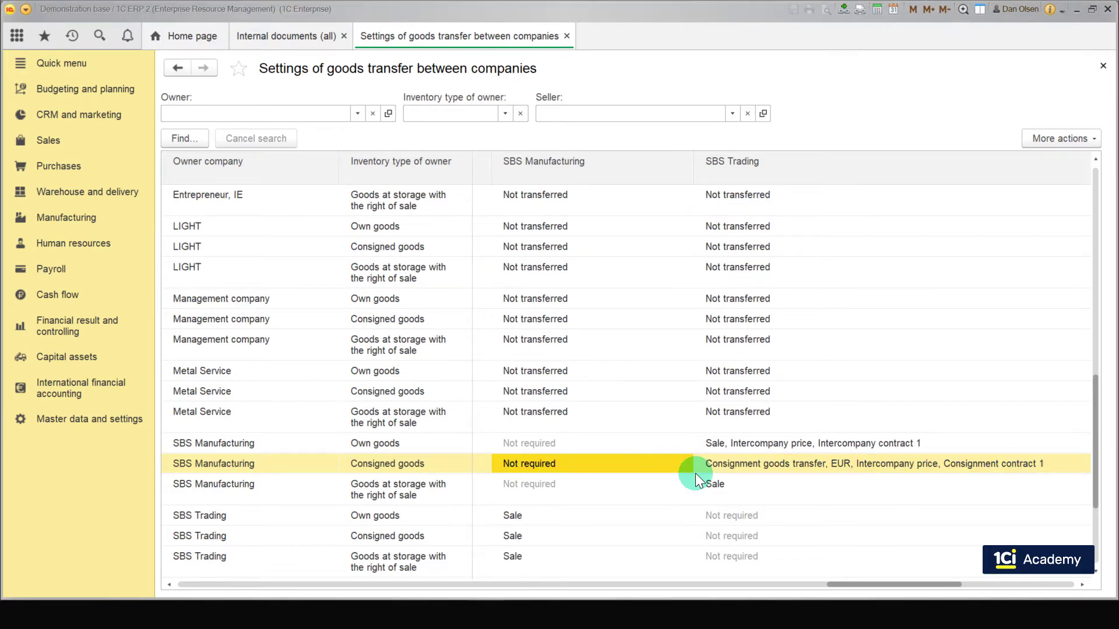
- Create a Consignment goods transfer to another company from Documents between companies (all)
click(97, 324)
mouse_move(267, 155)
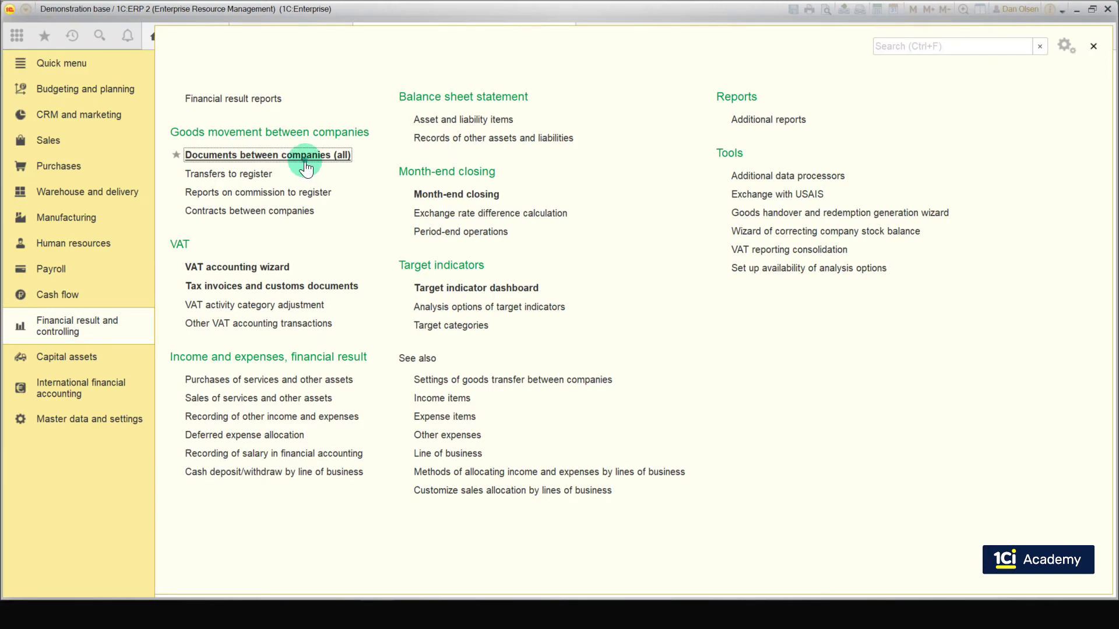
click(306, 158)
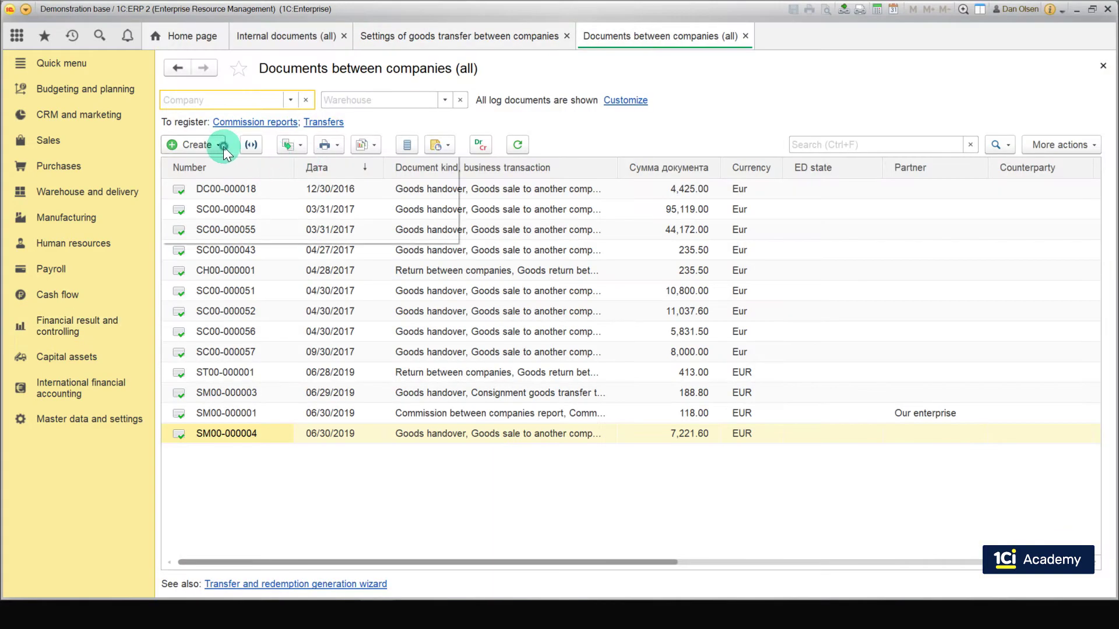
click(220, 146)
mouse_move(269, 232)
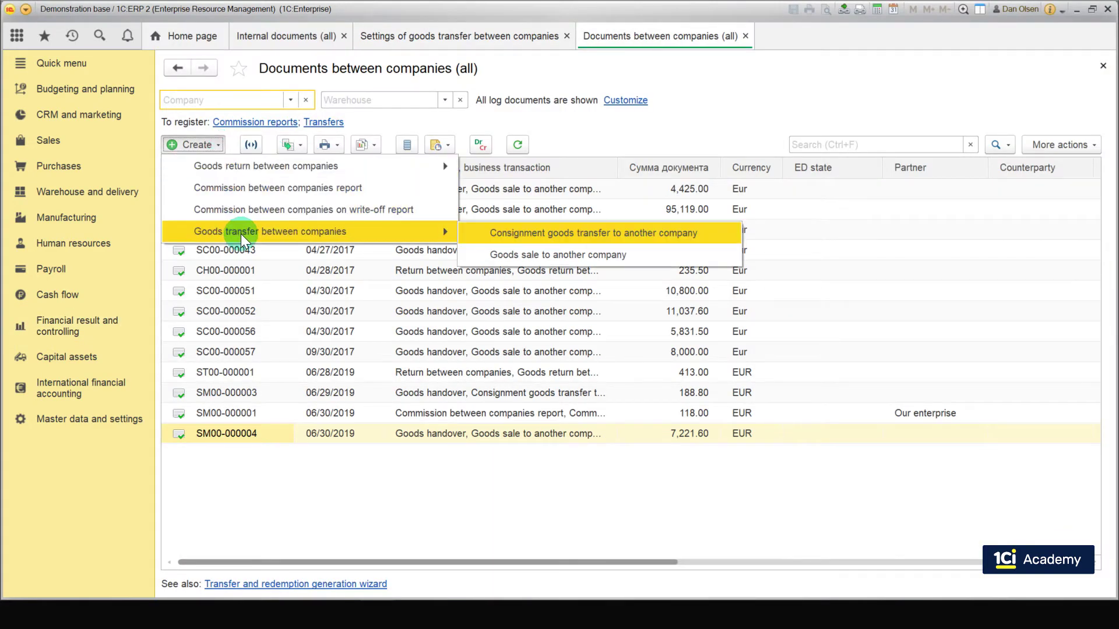
click(532, 236)
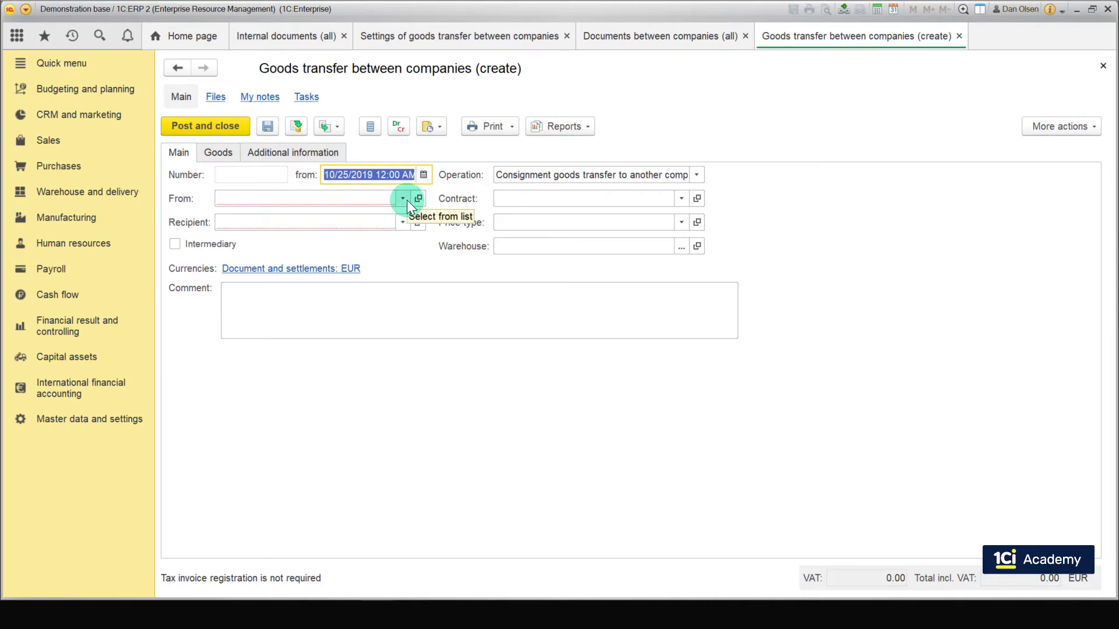
- Set sender SBS Manufacturing, recipient SBS Trading and Consignment contract 1
click(405, 200)
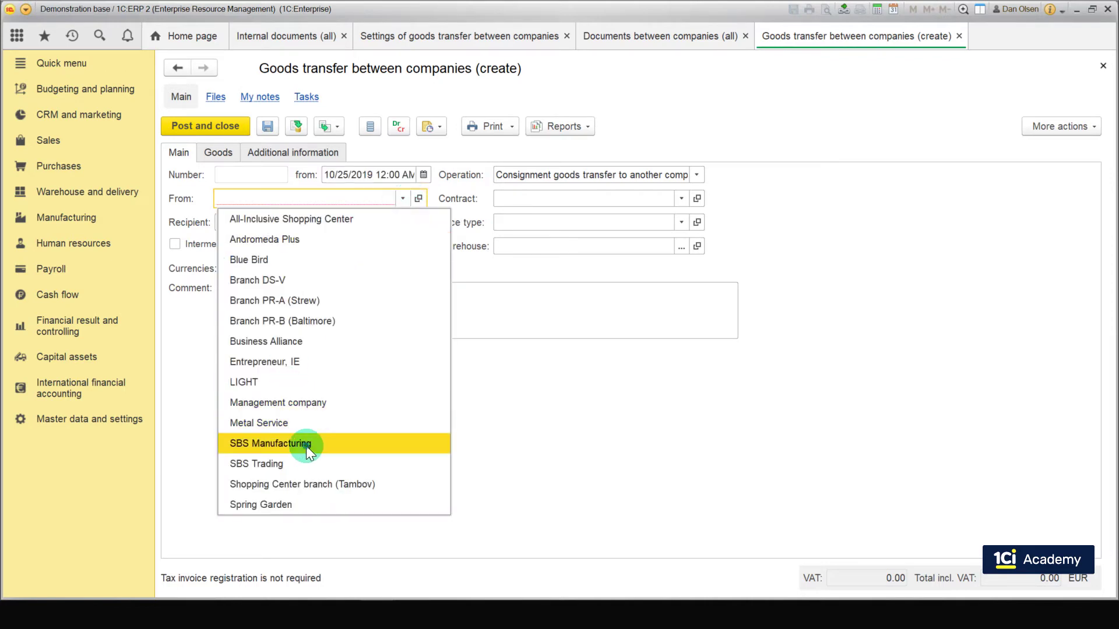
click(306, 444)
click(403, 223)
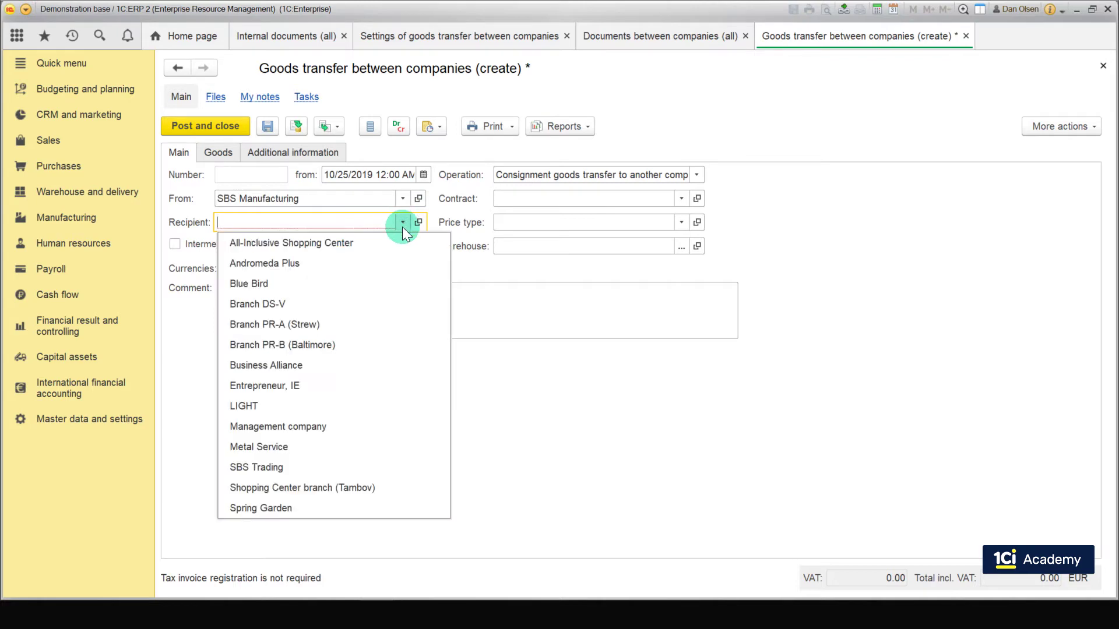
click(347, 468)
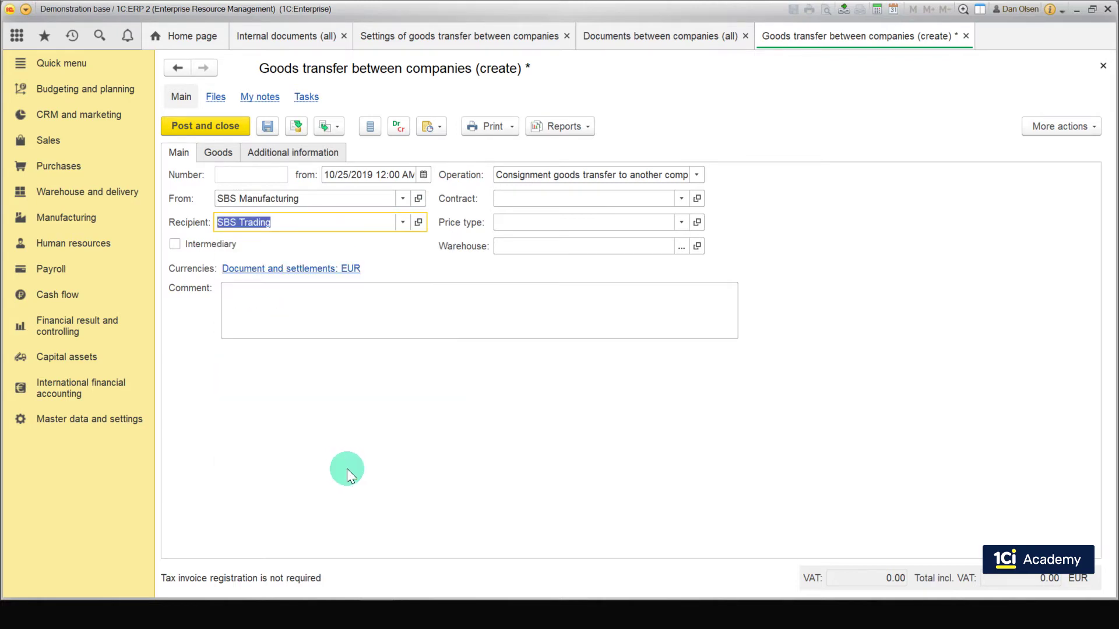
click(680, 199)
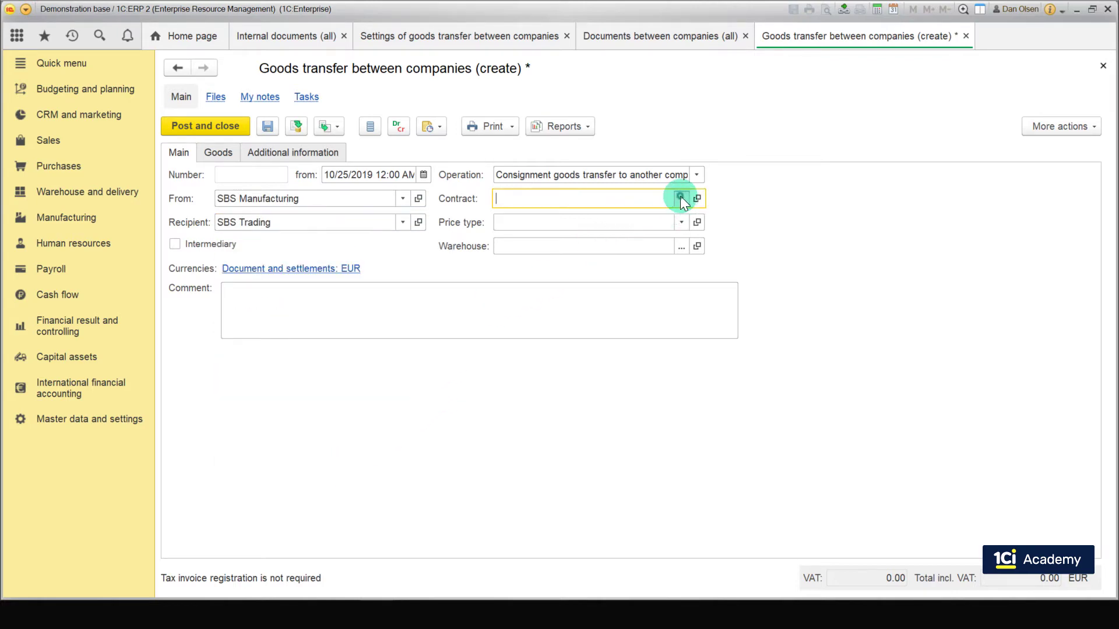
click(522, 250)
double_click(408, 201)
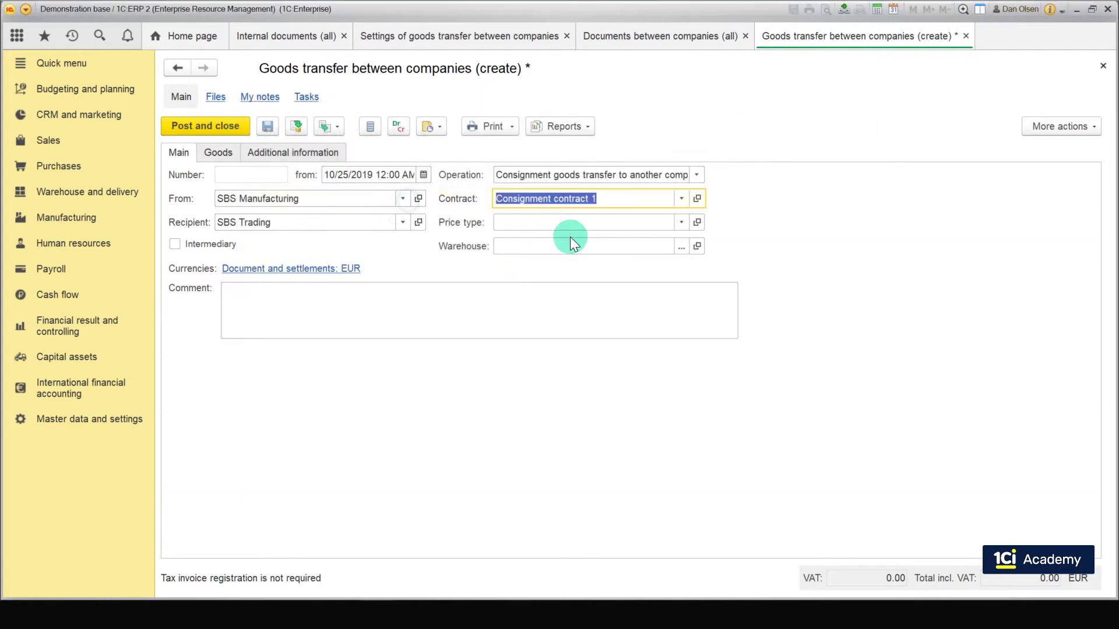
- Set price type Intercompany price and warehouse SBS Central Warehouse
click(678, 223)
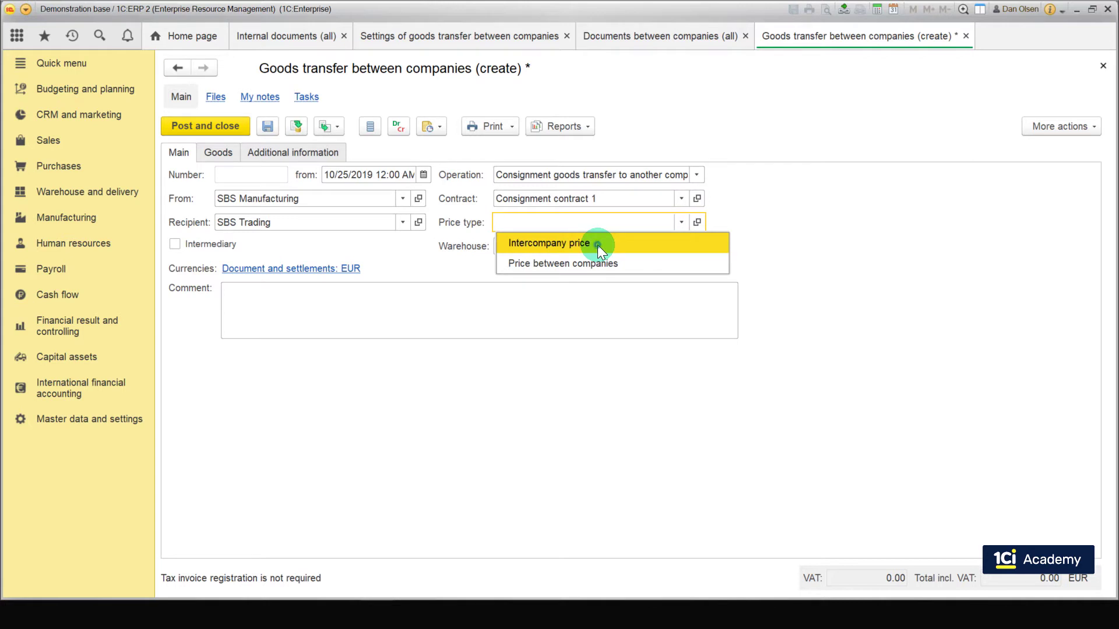
click(598, 245)
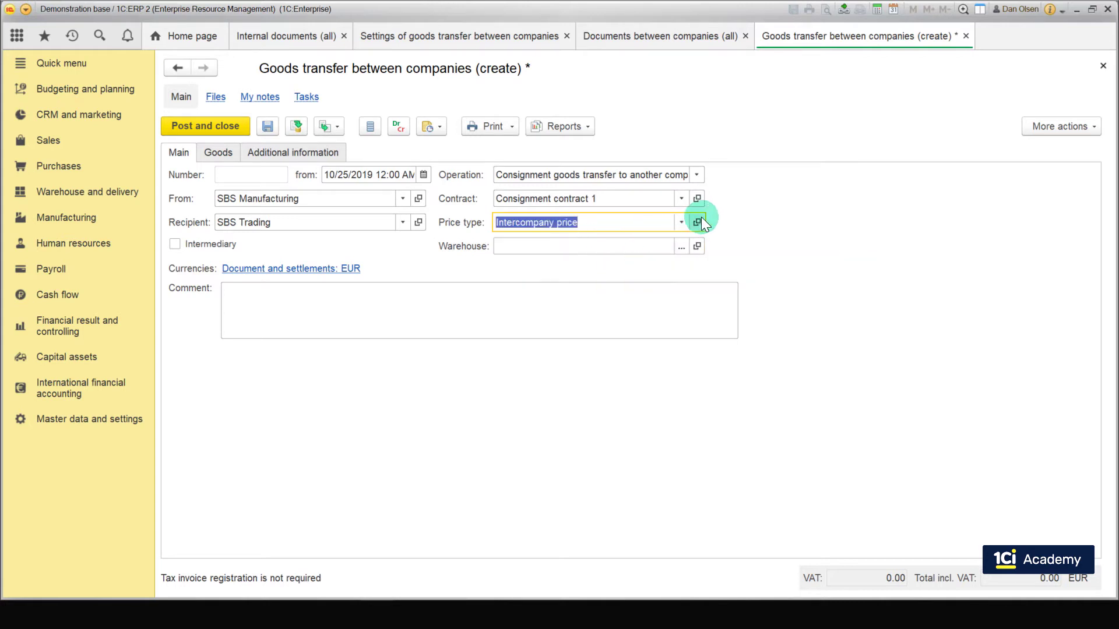
click(331, 154)
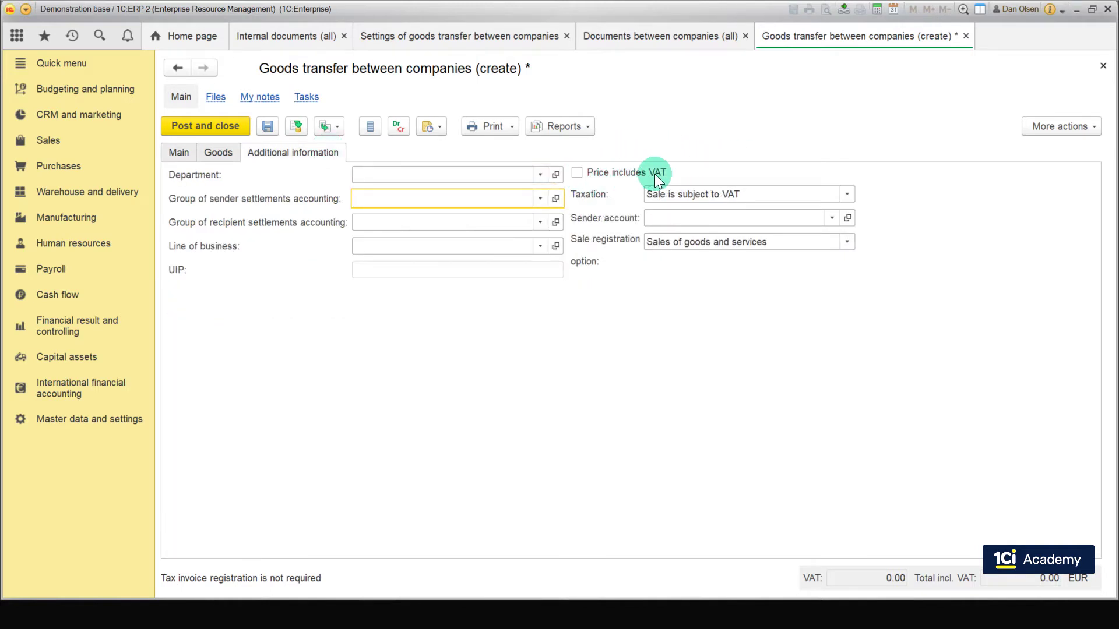
click(177, 155)
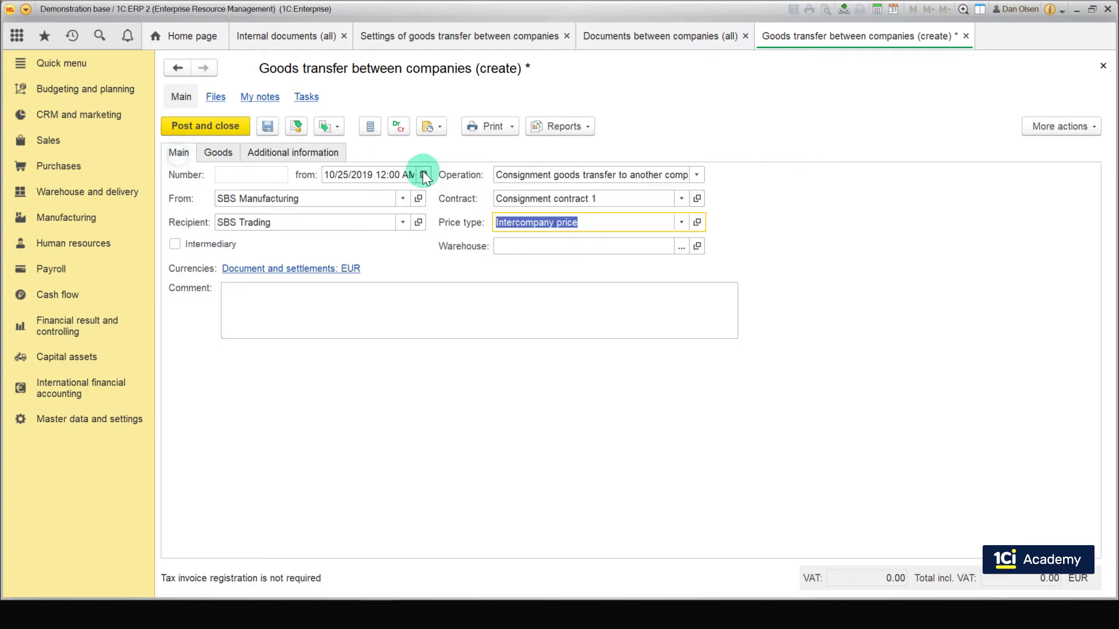
click(581, 246)
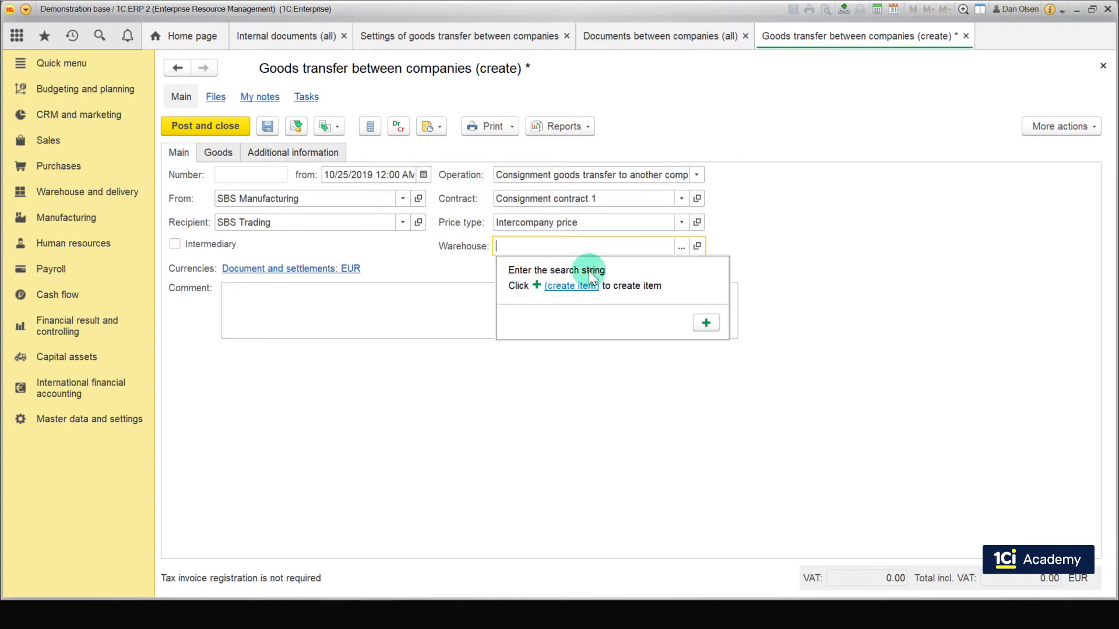
click(677, 245)
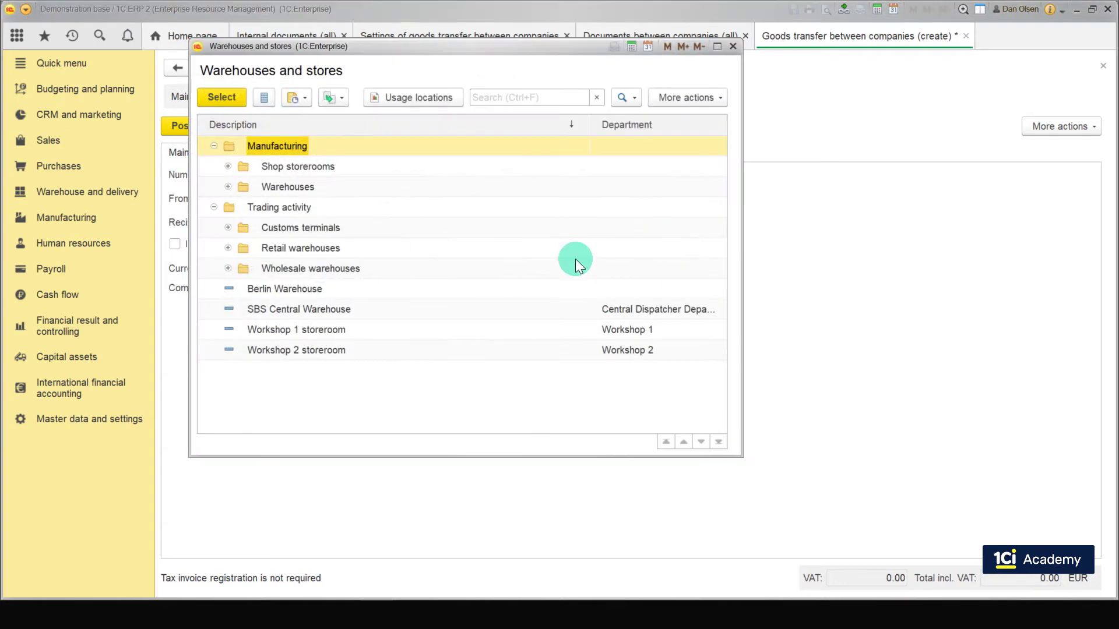
double_click(383, 307)
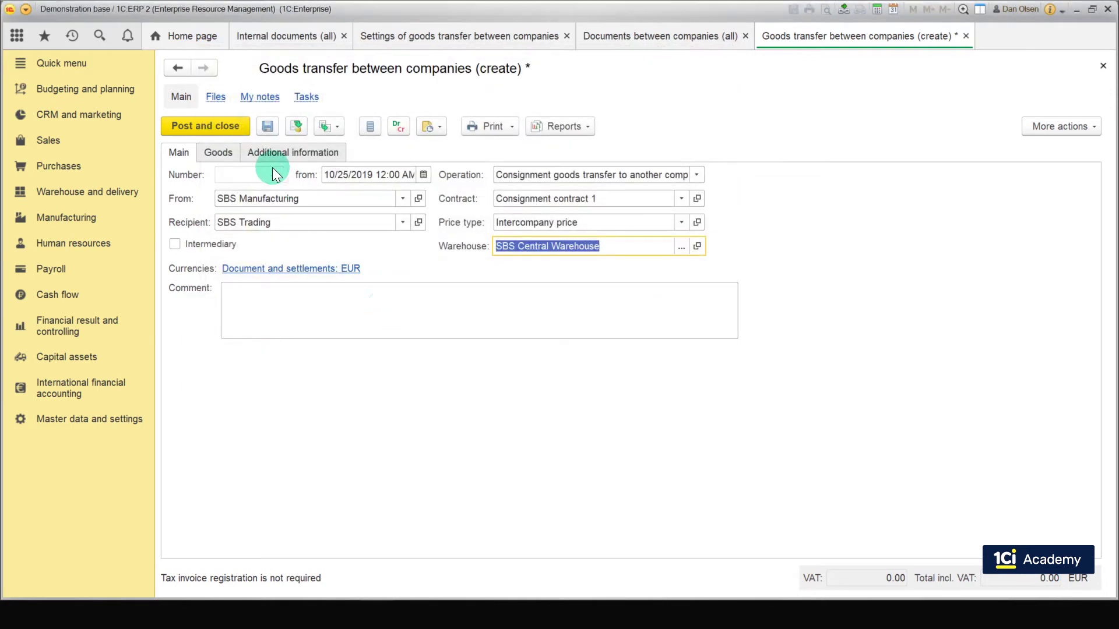
click(228, 155)
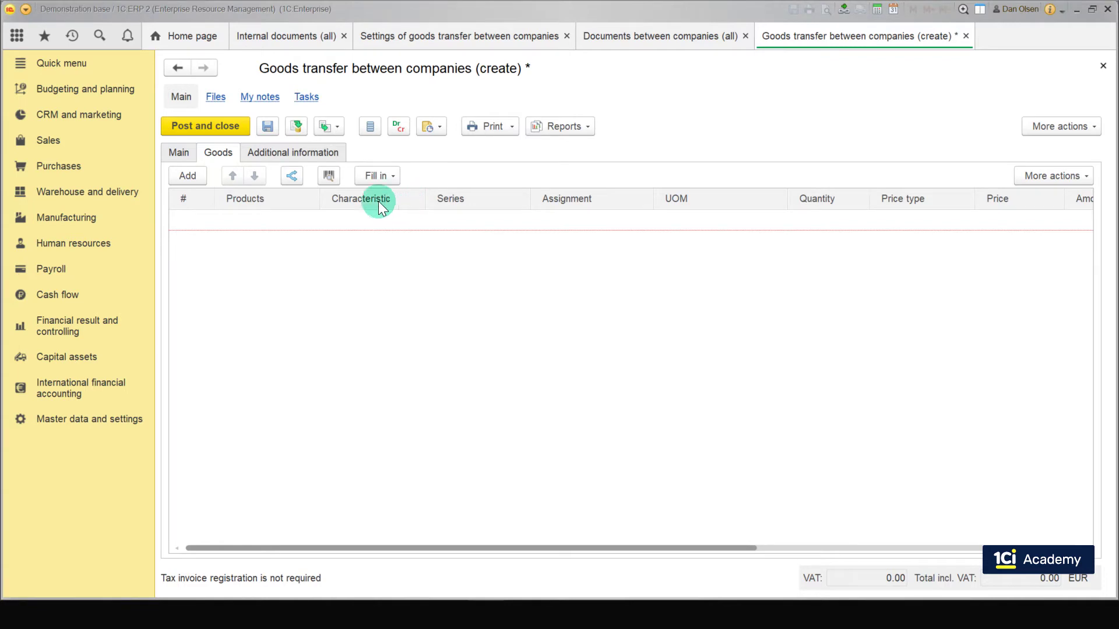
- Fill Protection kit from the sender's stock balance at quantity 20 and post the transfer
click(374, 176)
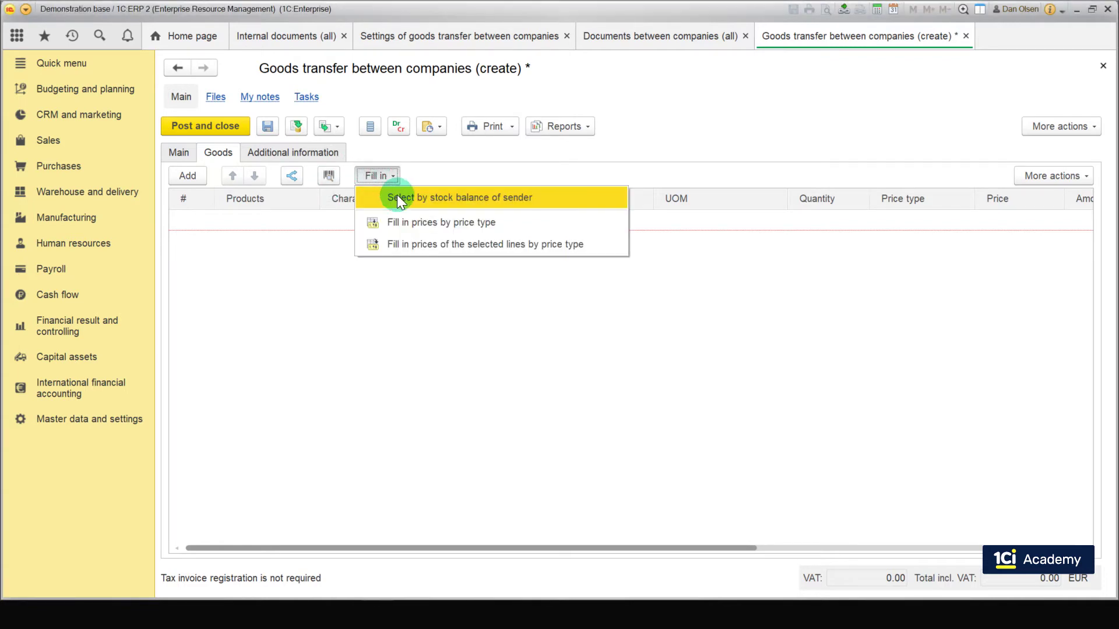
click(397, 200)
scroll(483, 354, down, 2)
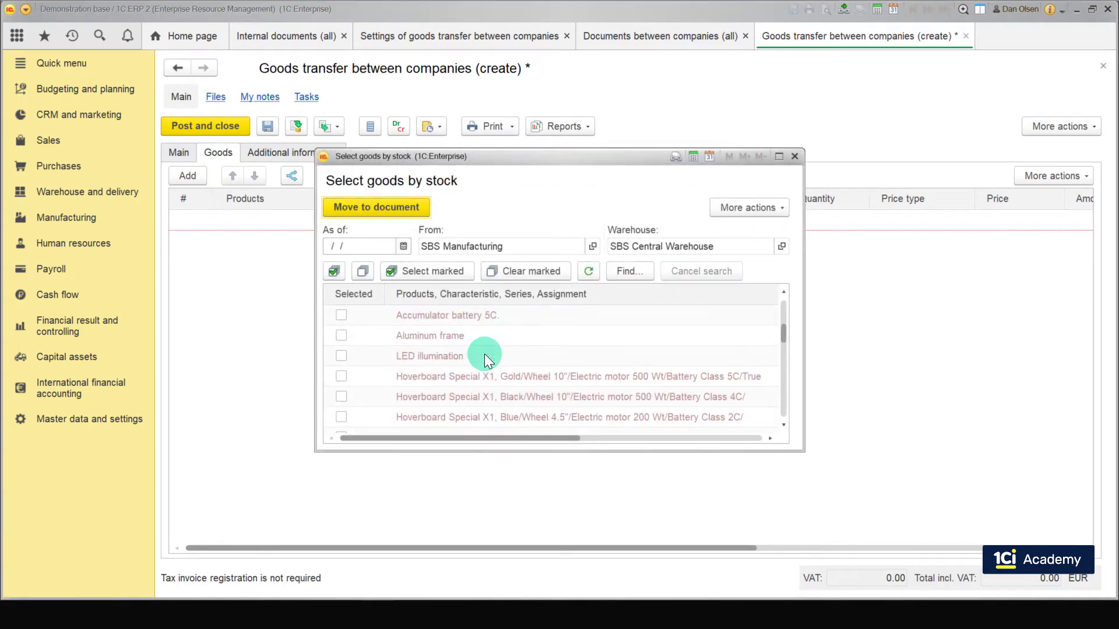
scroll(485, 354, down, 2)
scroll(485, 354, down, 2)
scroll(484, 355, down, 1)
scroll(484, 358, down, 1)
click(341, 417)
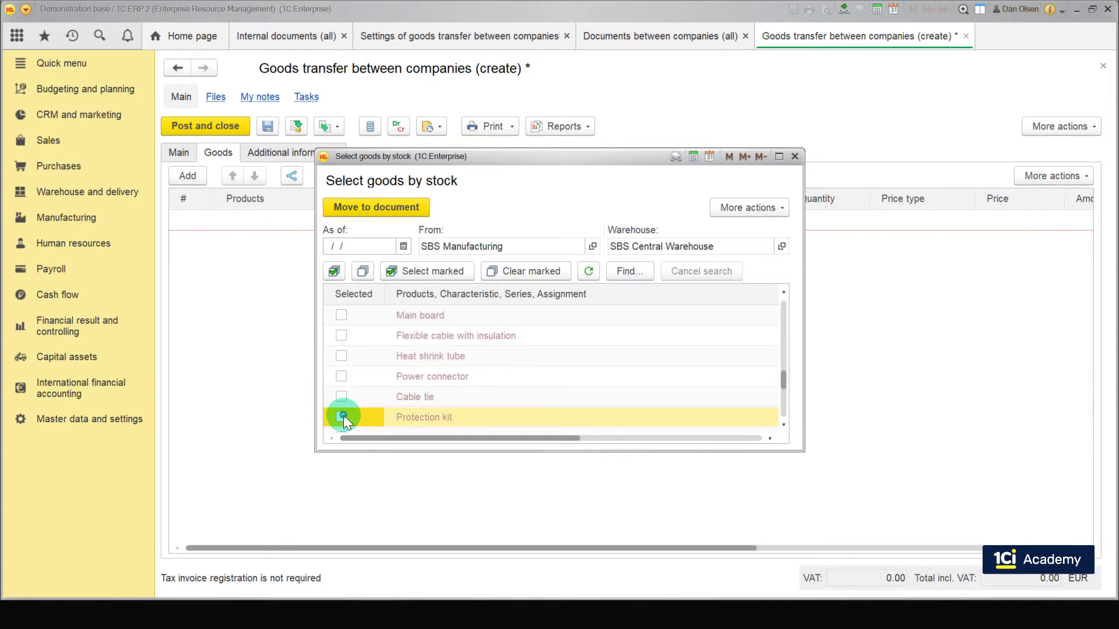
click(378, 207)
double_click(835, 228)
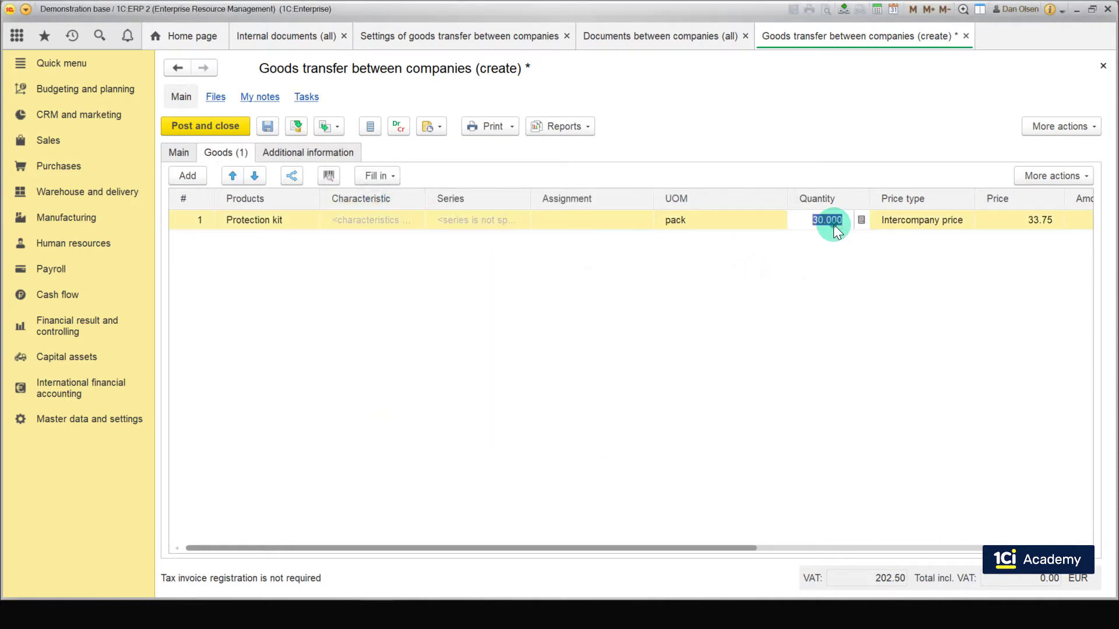
text(20)
key(Return)
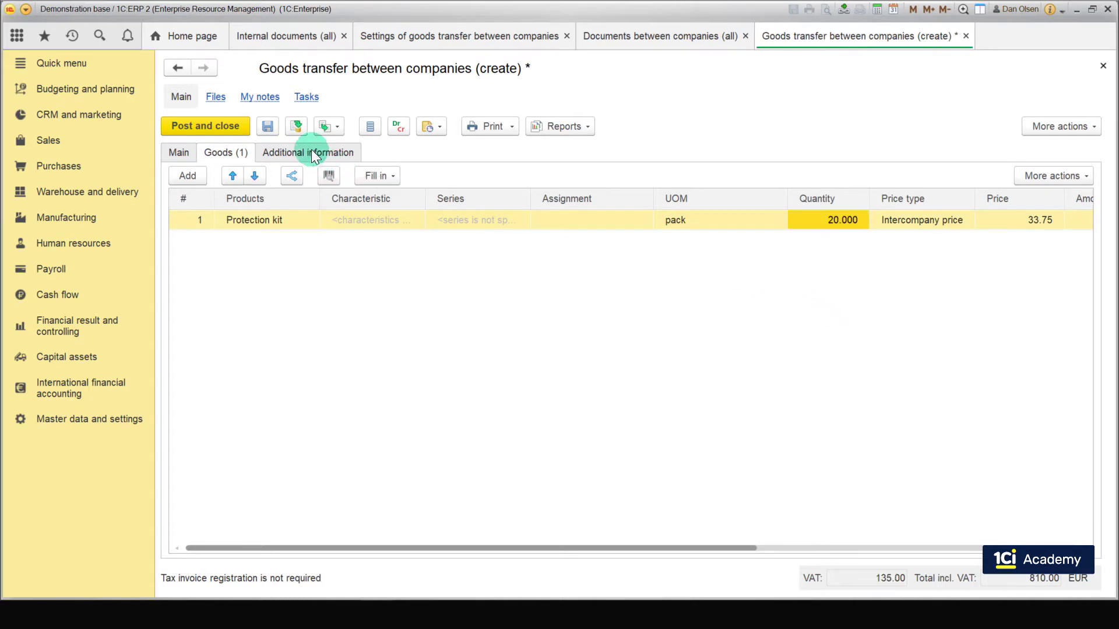
click(235, 123)
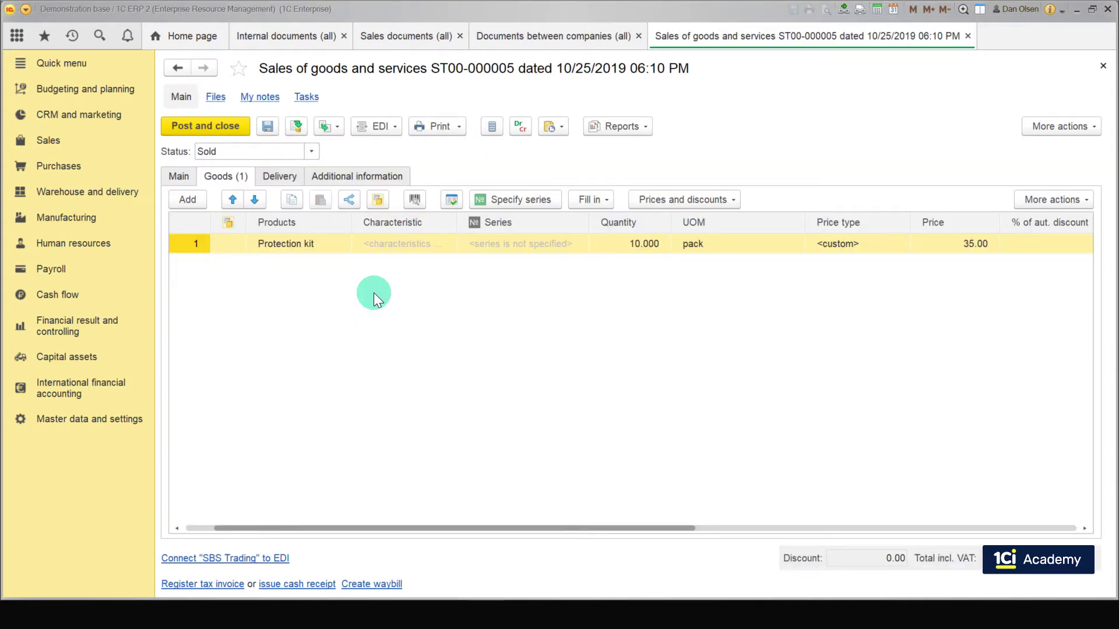
- Review the Main and Goods tabs of sale ST00-000005, then go to Financial result and controlling
click(180, 176)
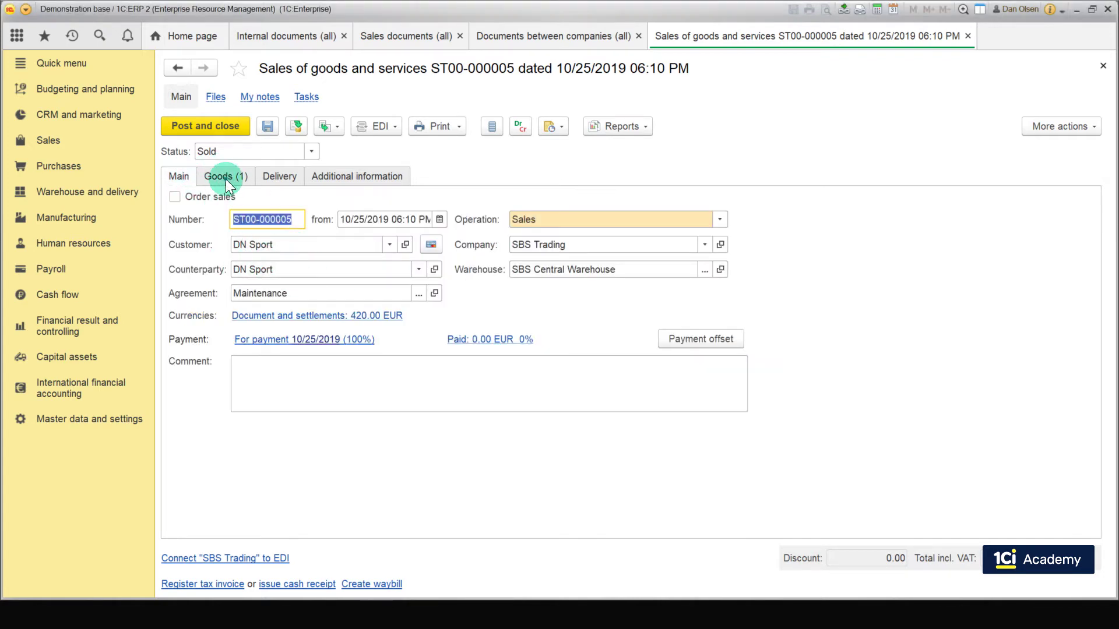
click(226, 178)
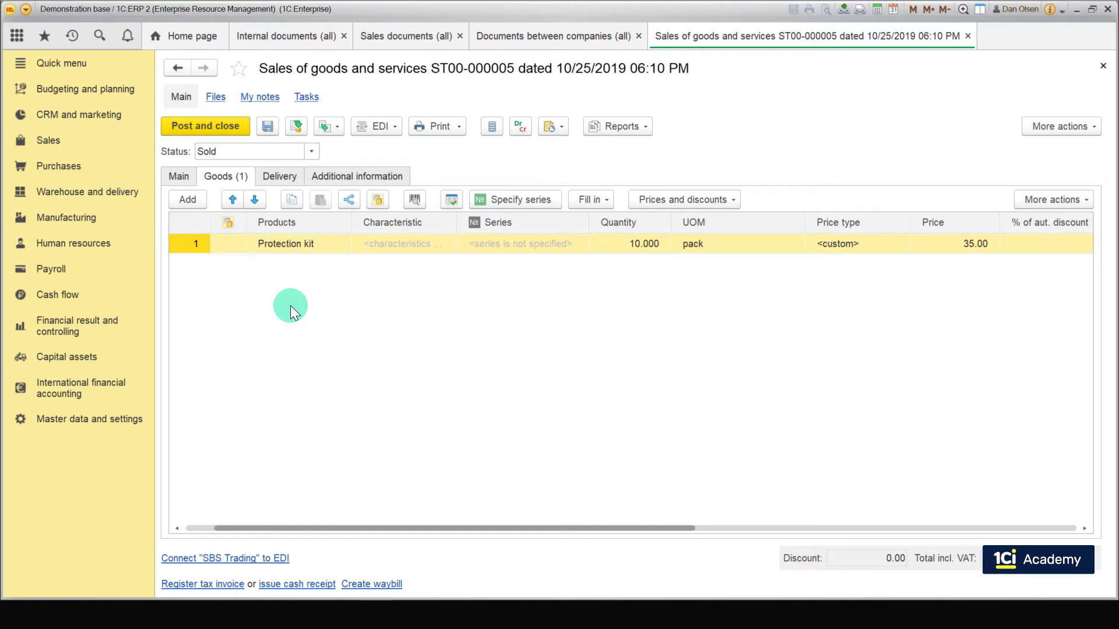
click(103, 342)
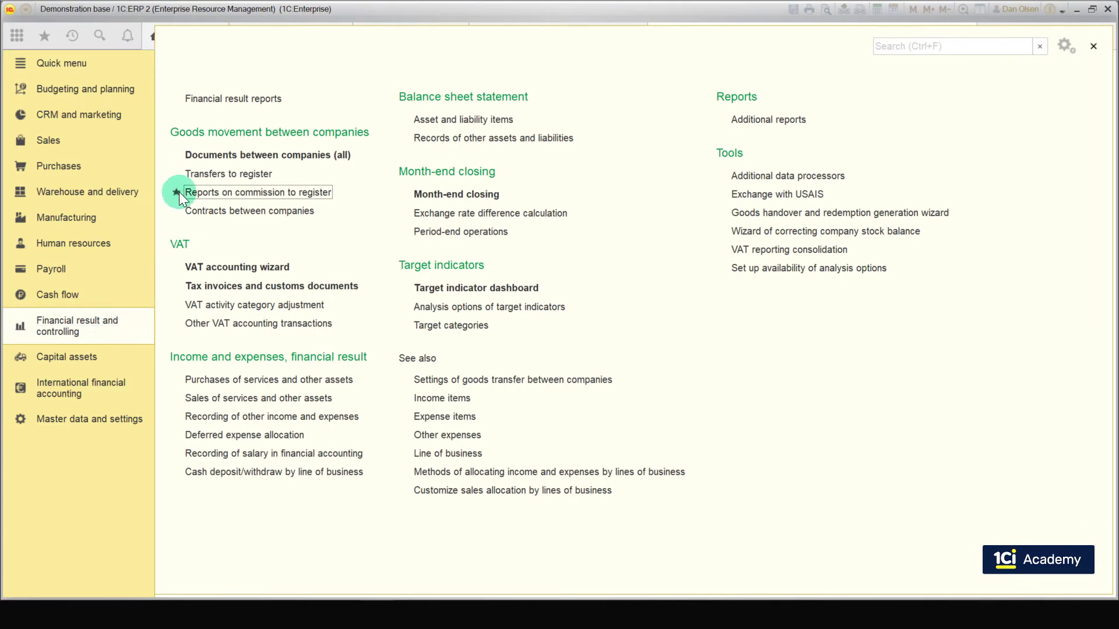
- In Reports on commission to register for October 2019, start registering the commission report on sales
click(271, 195)
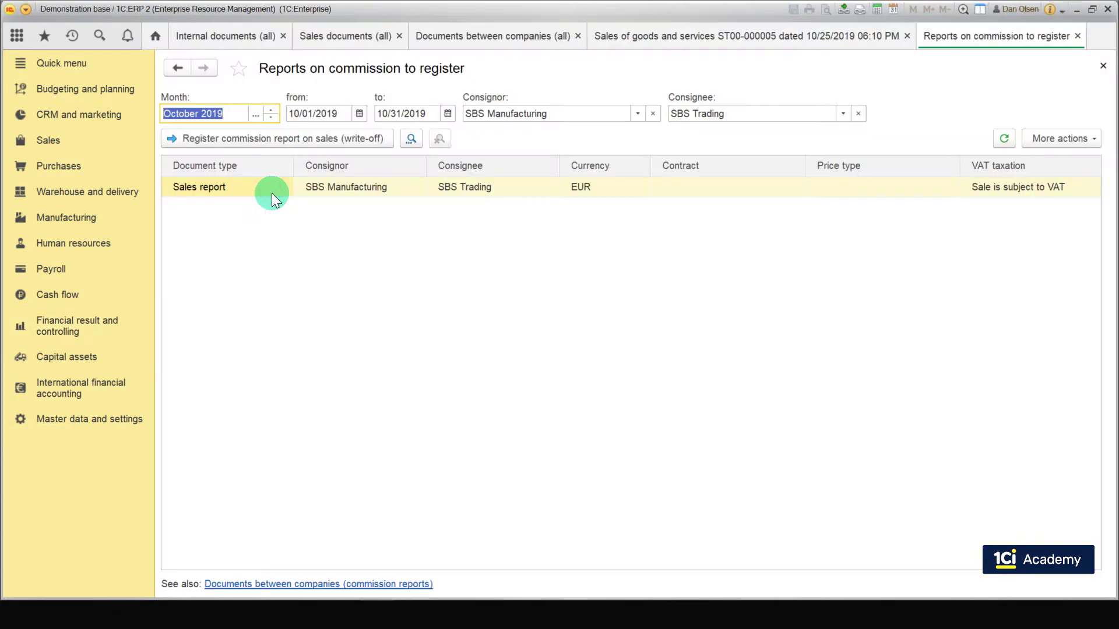
key(Tab)
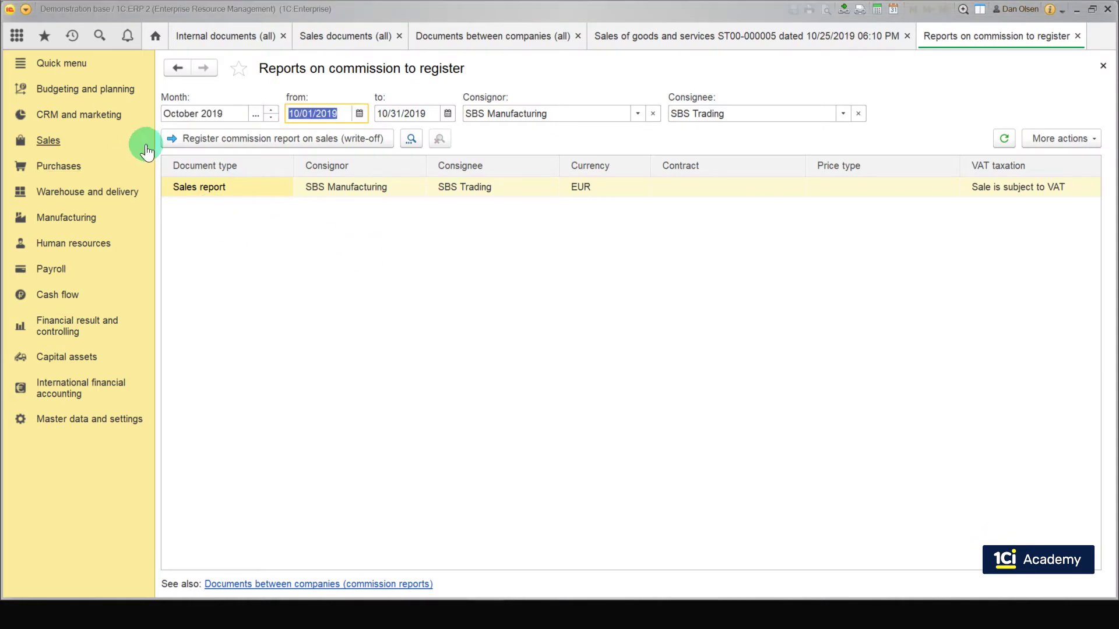
click(200, 117)
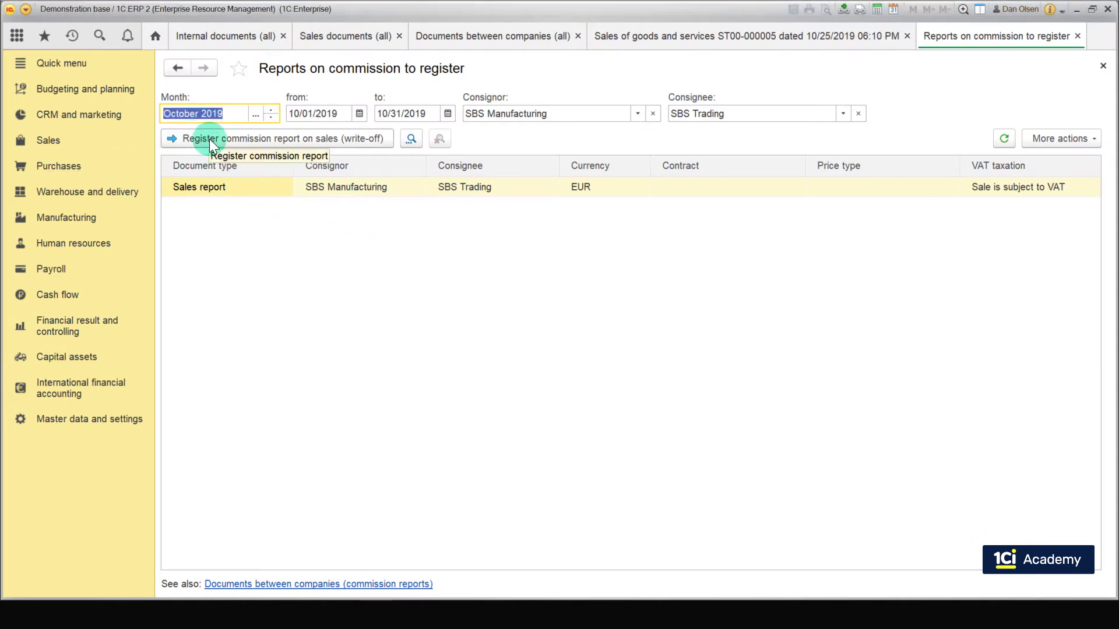
click(210, 141)
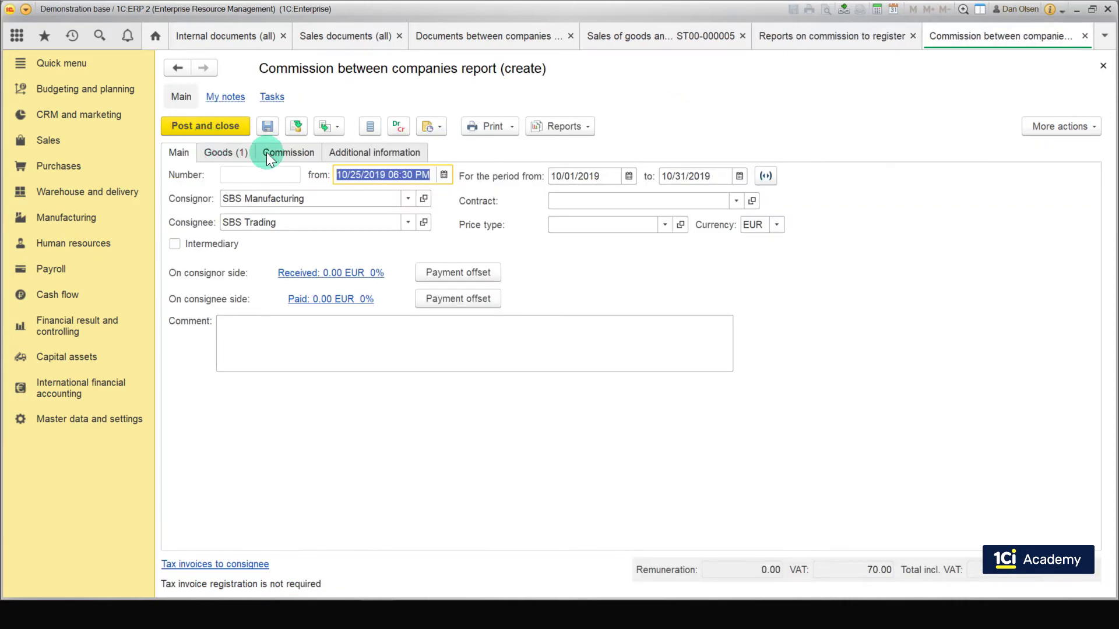
- Keep the commission calculation method as Sale percent
click(274, 153)
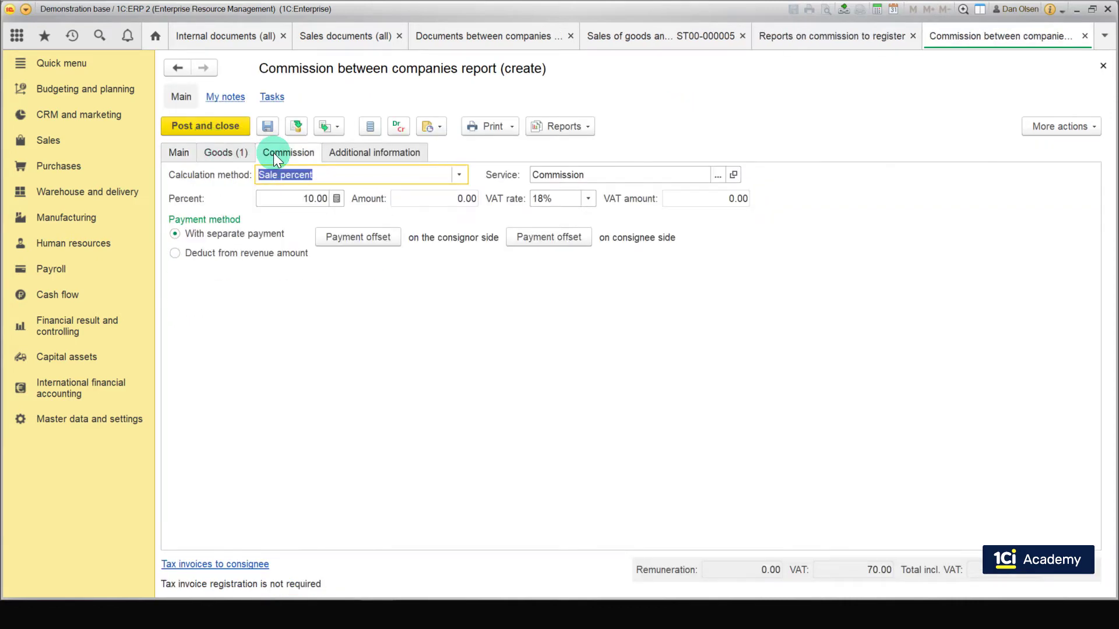
click(461, 174)
click(461, 176)
- Post the commission report, calculating the amount with payment date 10/25/2019
click(232, 123)
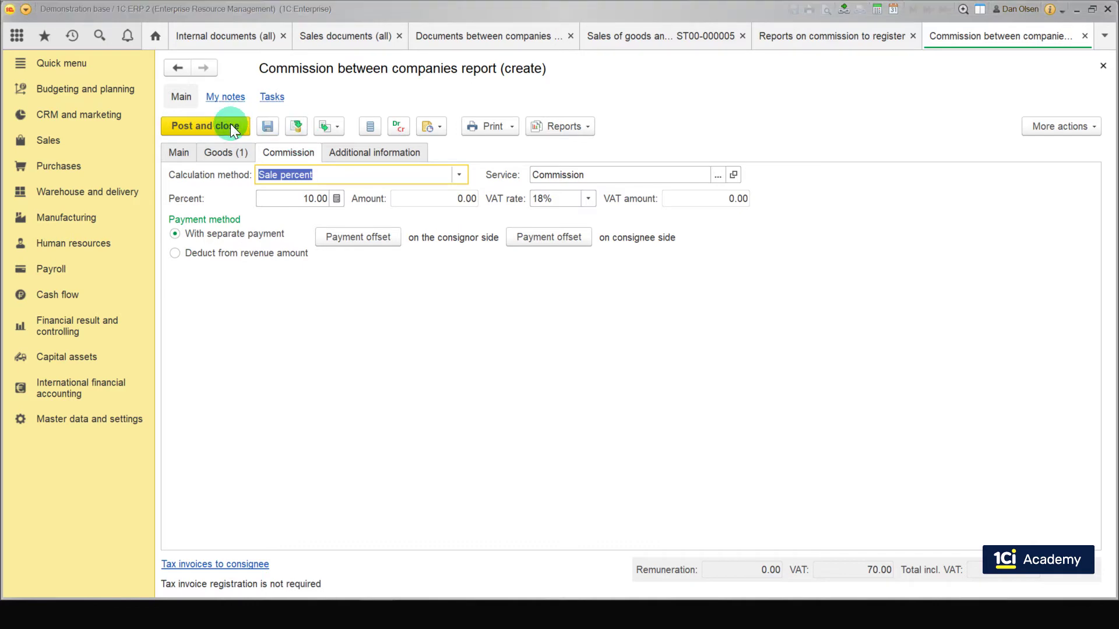
click(501, 317)
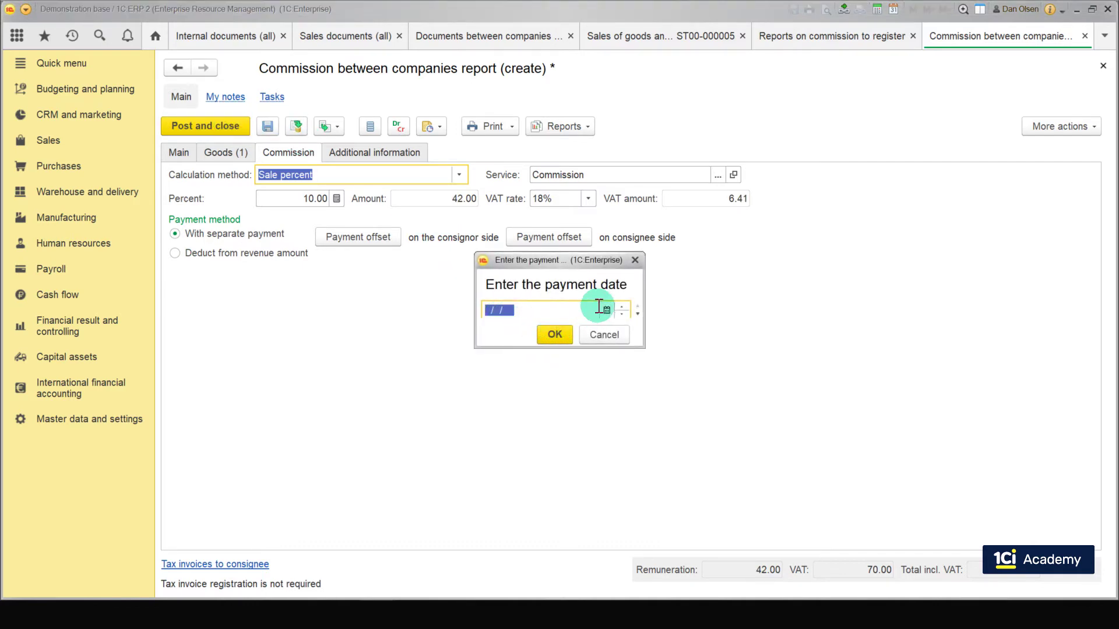
click(606, 310)
click(790, 491)
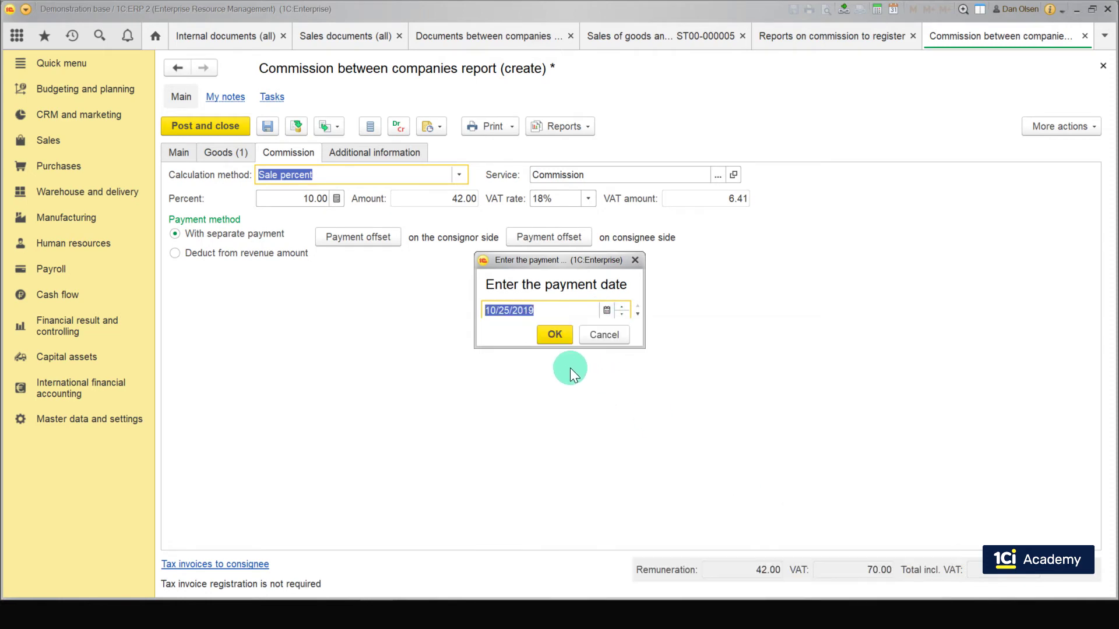
click(555, 331)
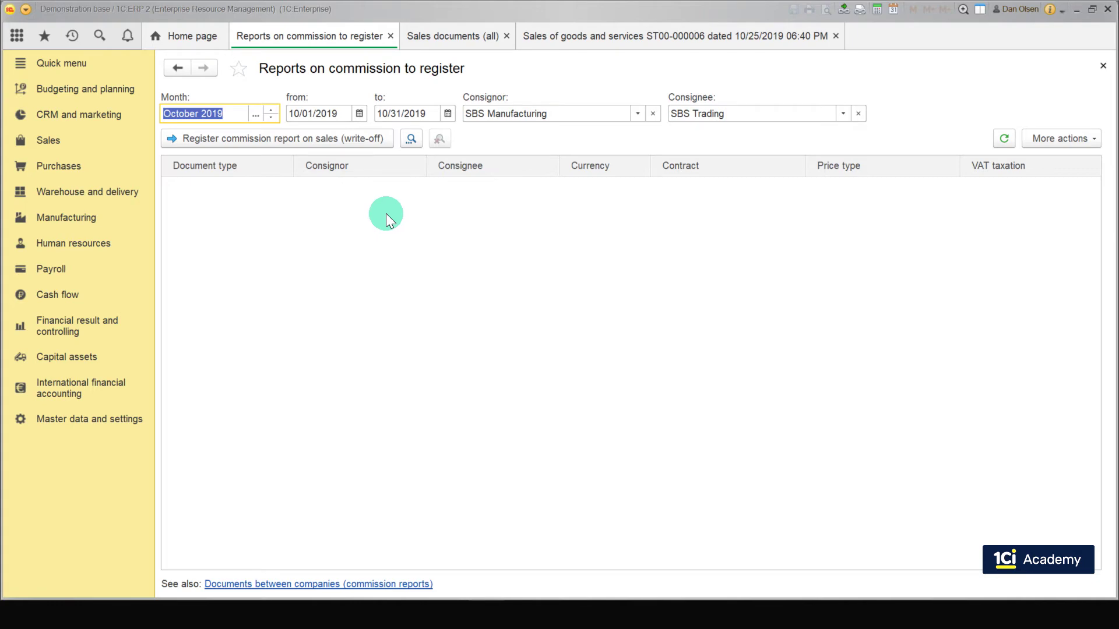
- Review the four hoverboard goods lines of sale ST00-000006, then post and close it
click(593, 45)
click(181, 179)
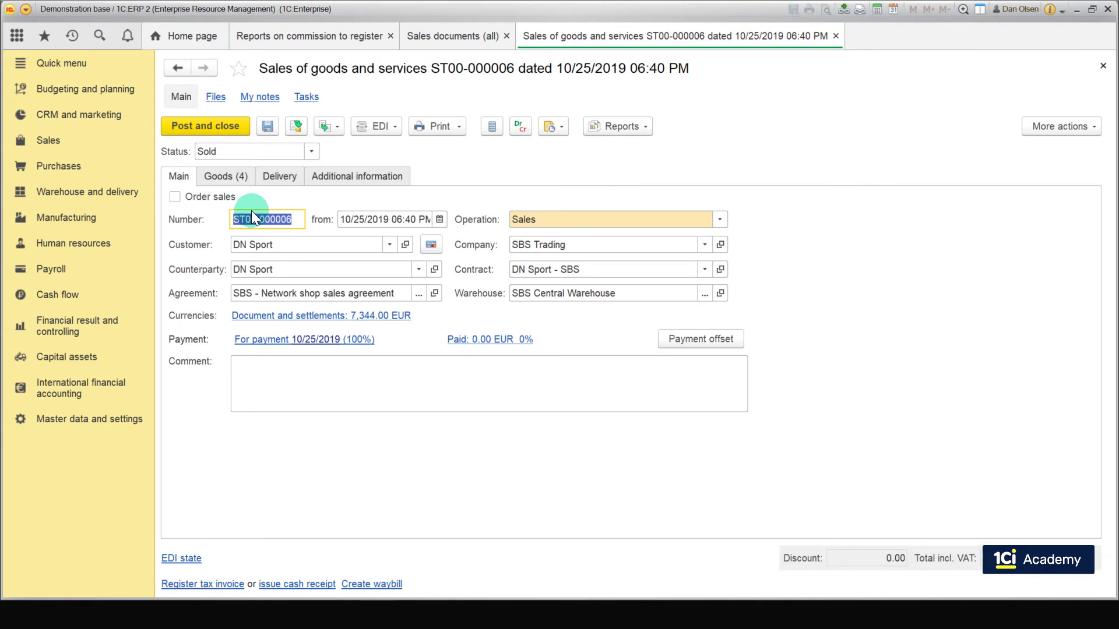
click(239, 177)
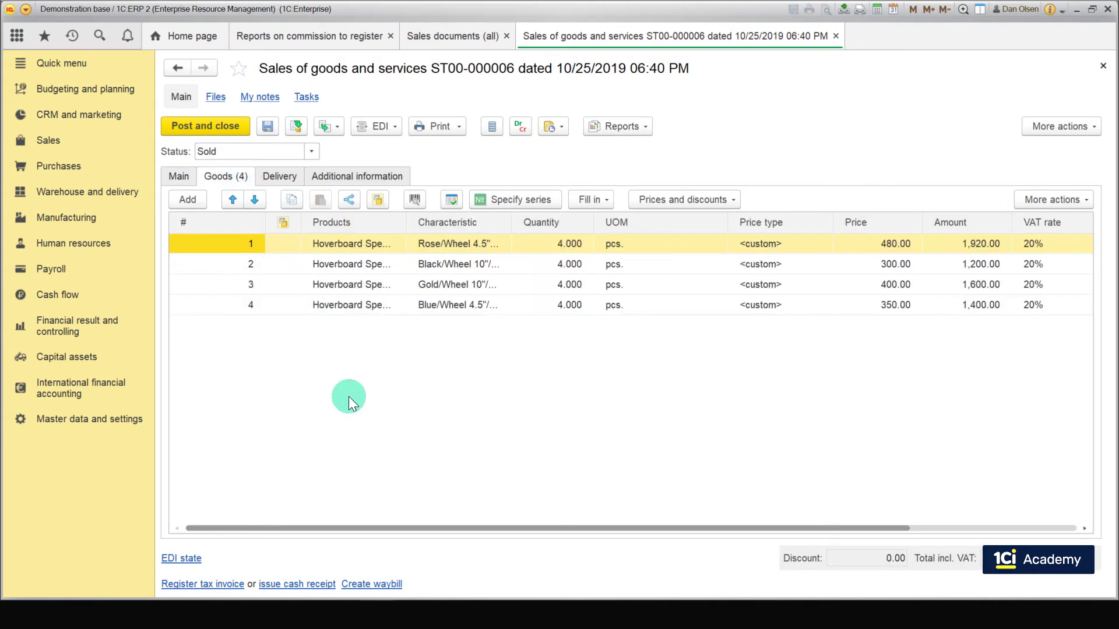
drag(390, 527, 564, 554)
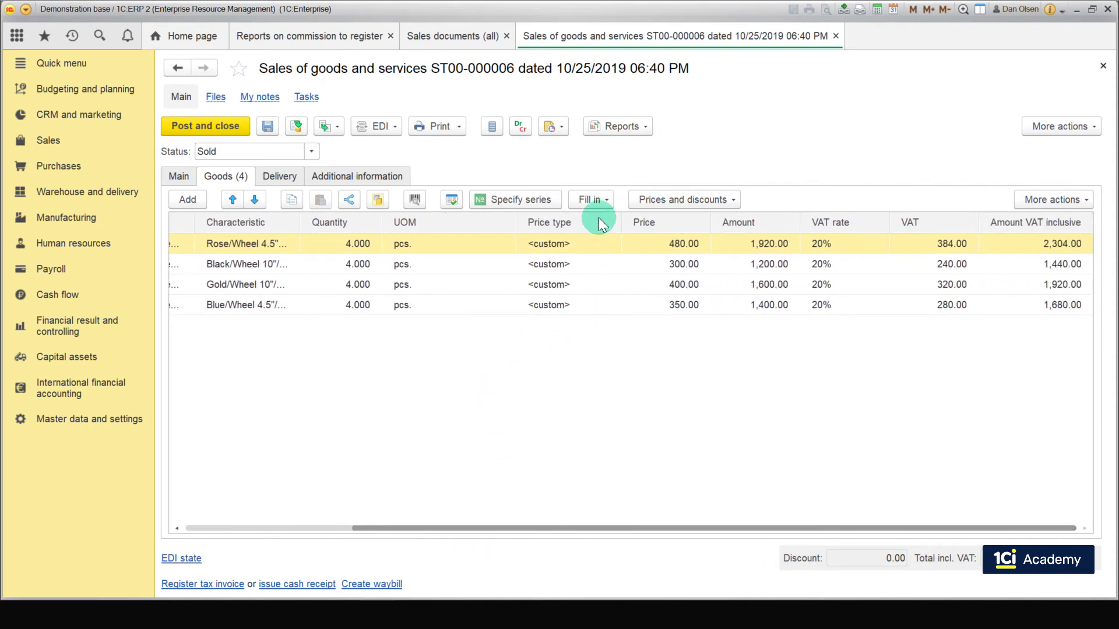
click(245, 124)
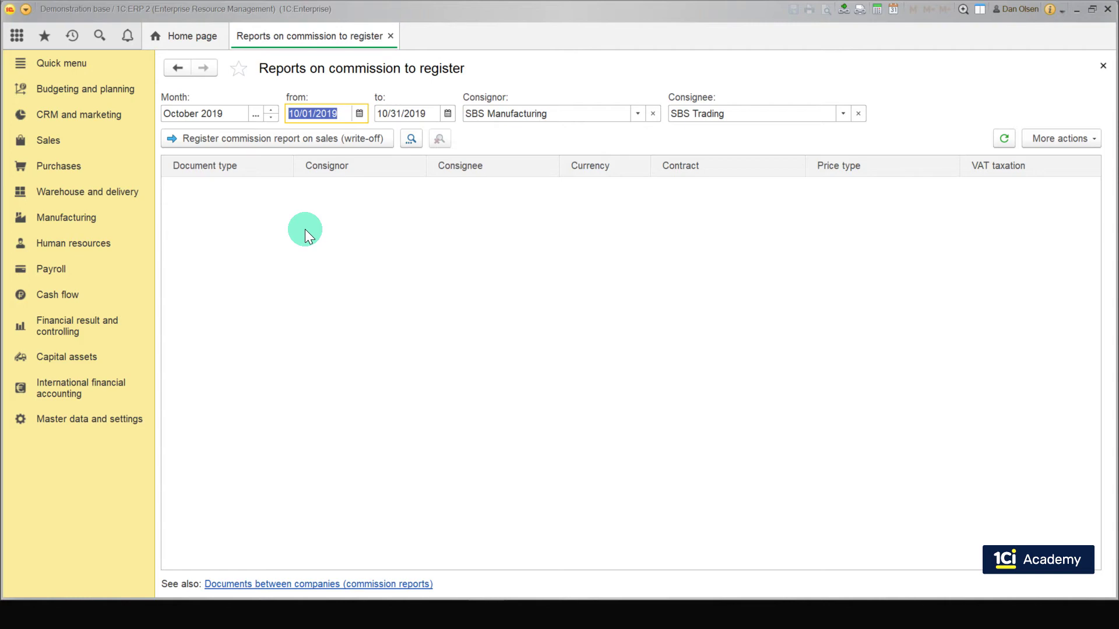
- From Transfers to register, create a goods sale transfer from SBS Manufacturing to SBS Trading
mouse_move(228, 174)
click(107, 321)
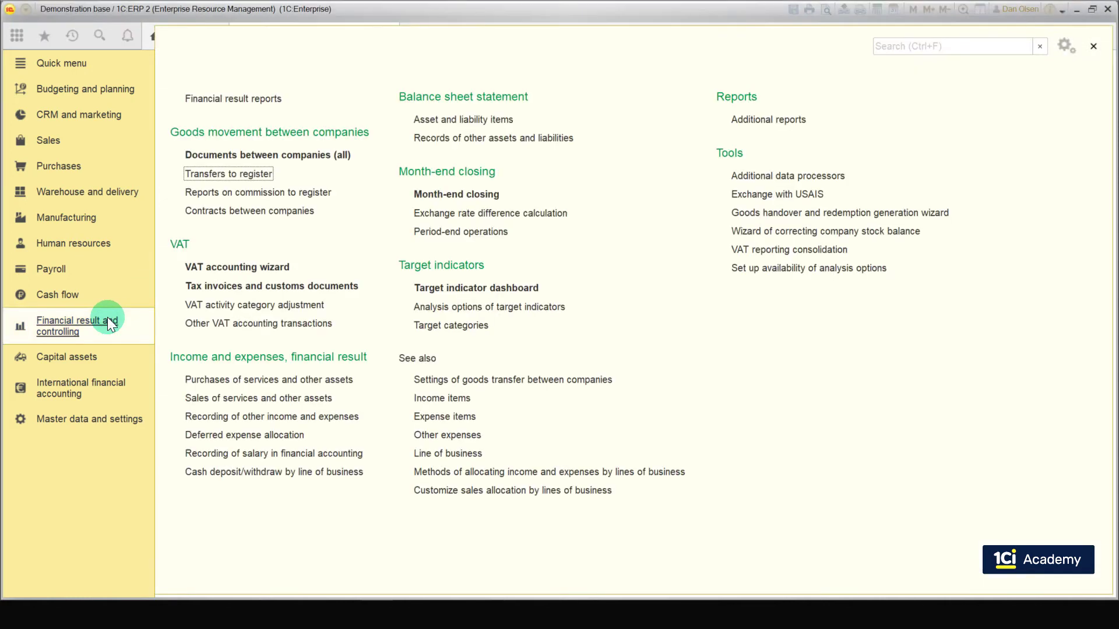
click(214, 179)
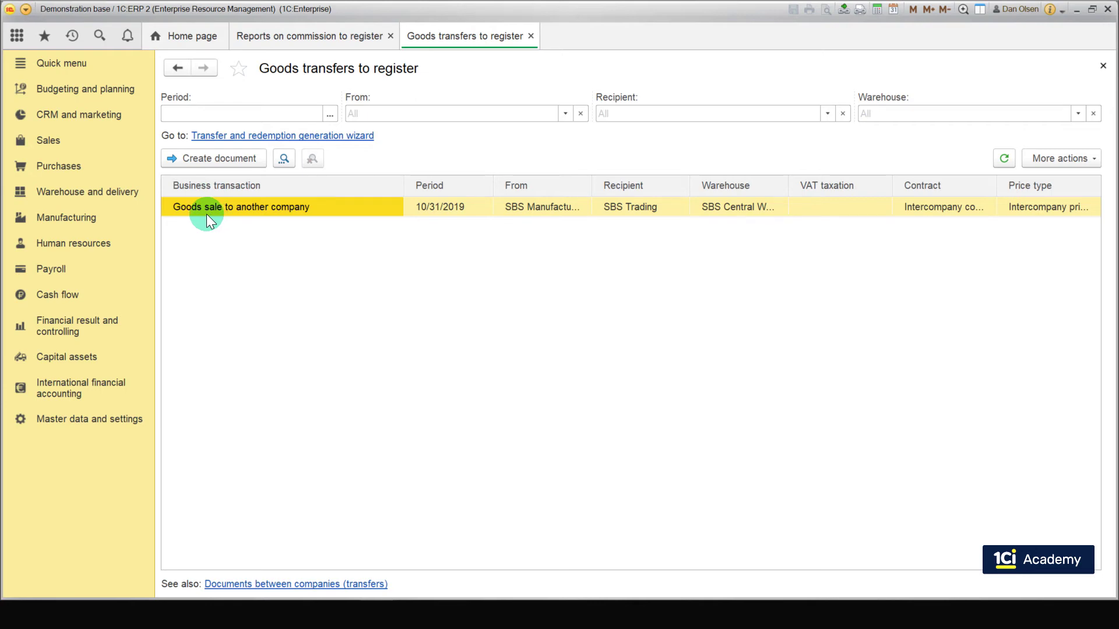
click(203, 159)
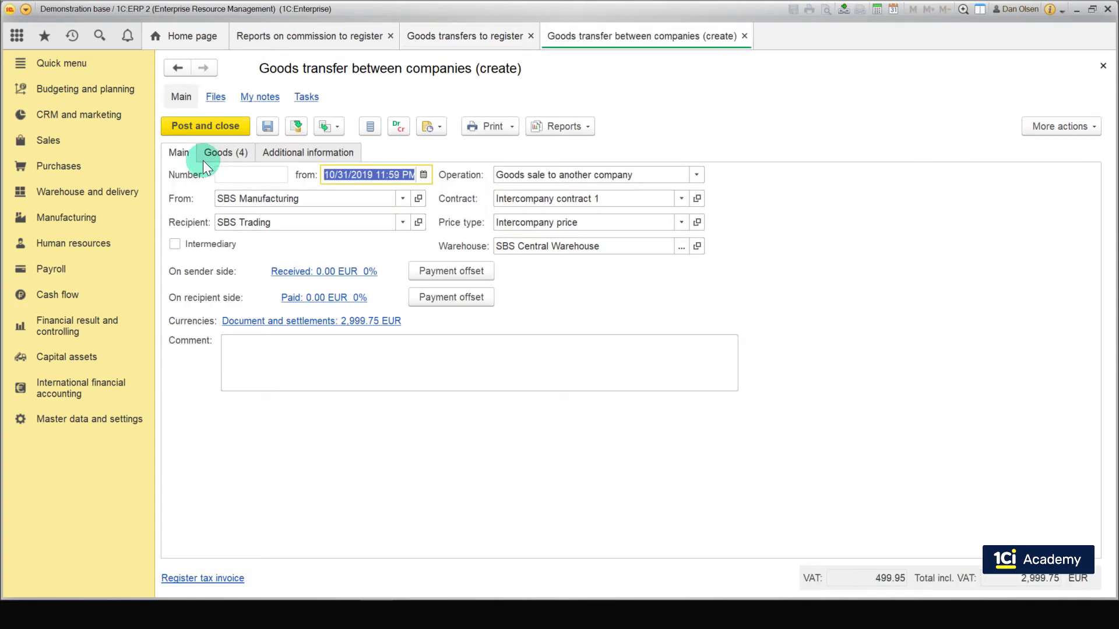
- Check the four transferred hoverboard lines and post the 2,999.75 EUR transfer
click(210, 157)
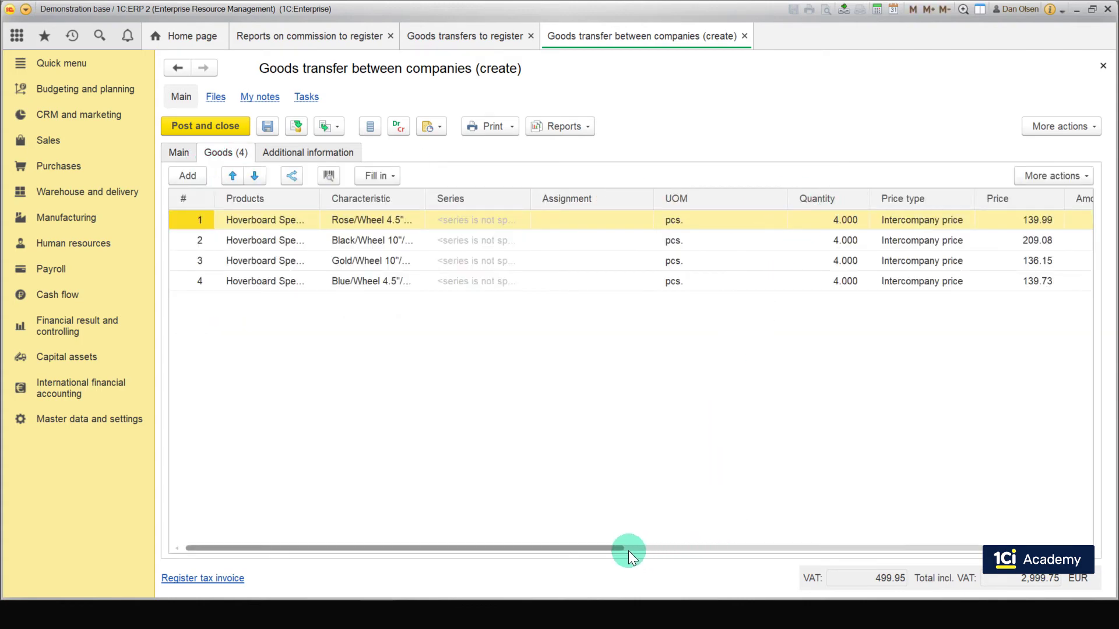
drag(626, 549, 769, 549)
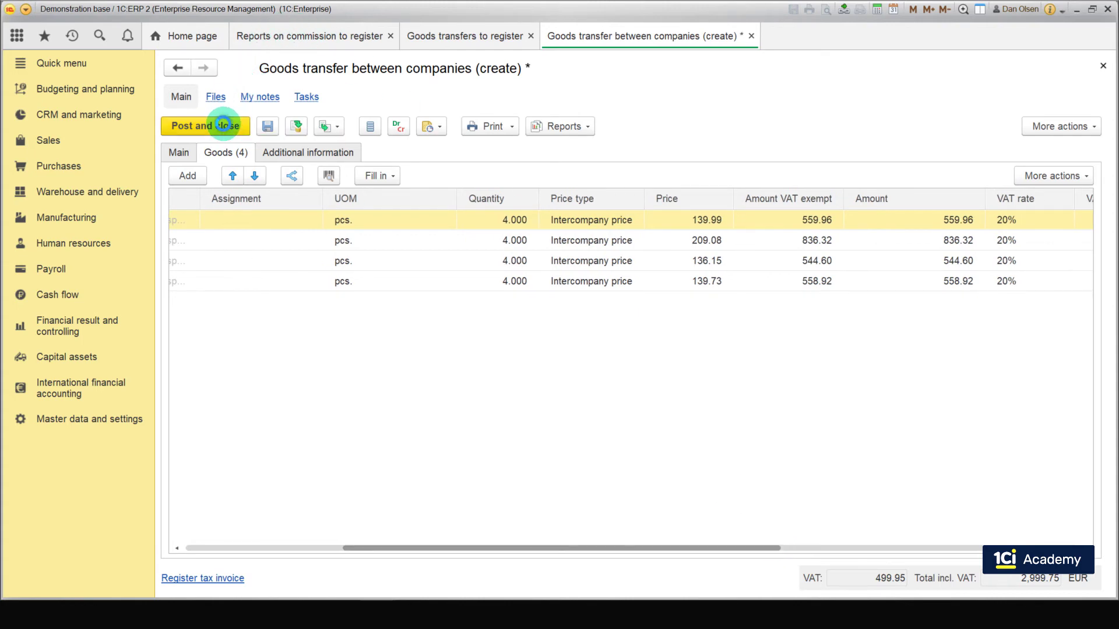
click(223, 124)
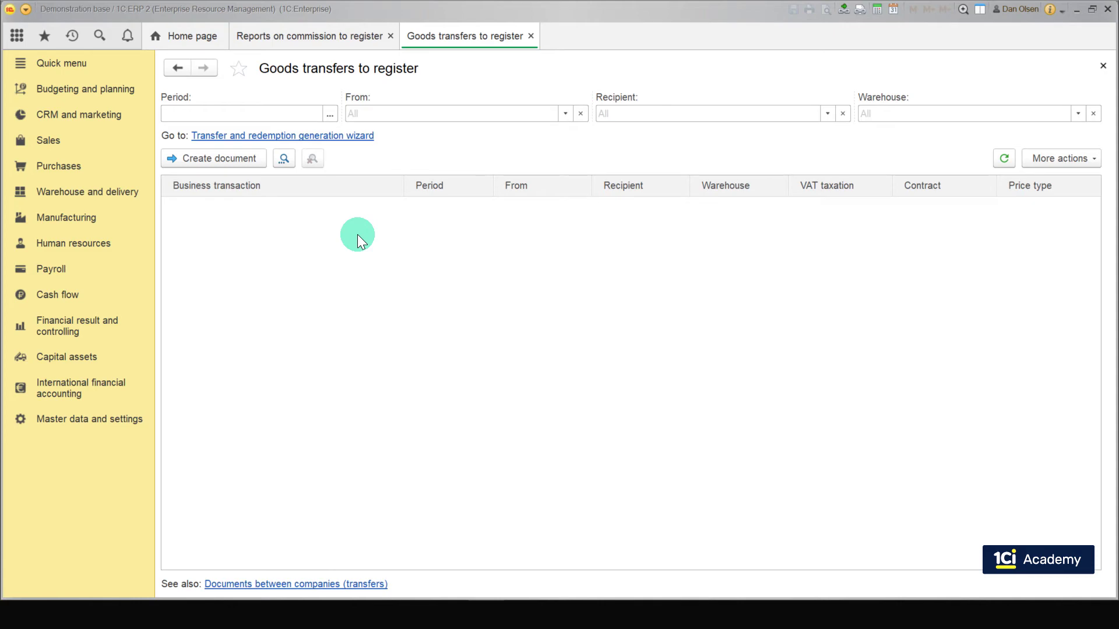
- In Sales documents (all), open ST00-000006, select the blue hoverboard row 4 and list Create based on options
click(49, 141)
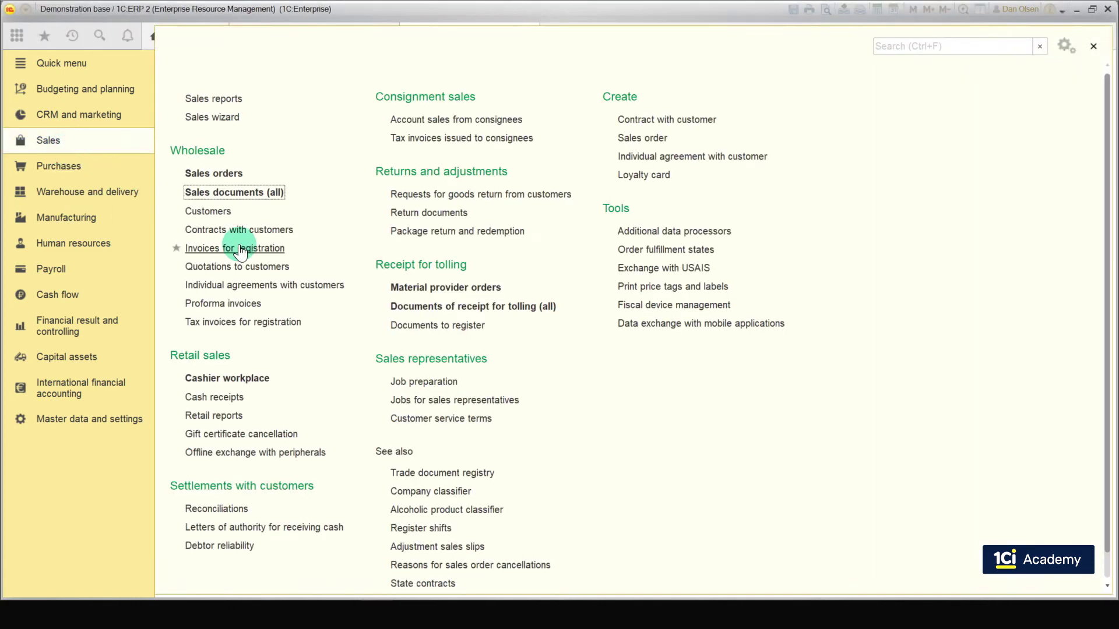
click(234, 194)
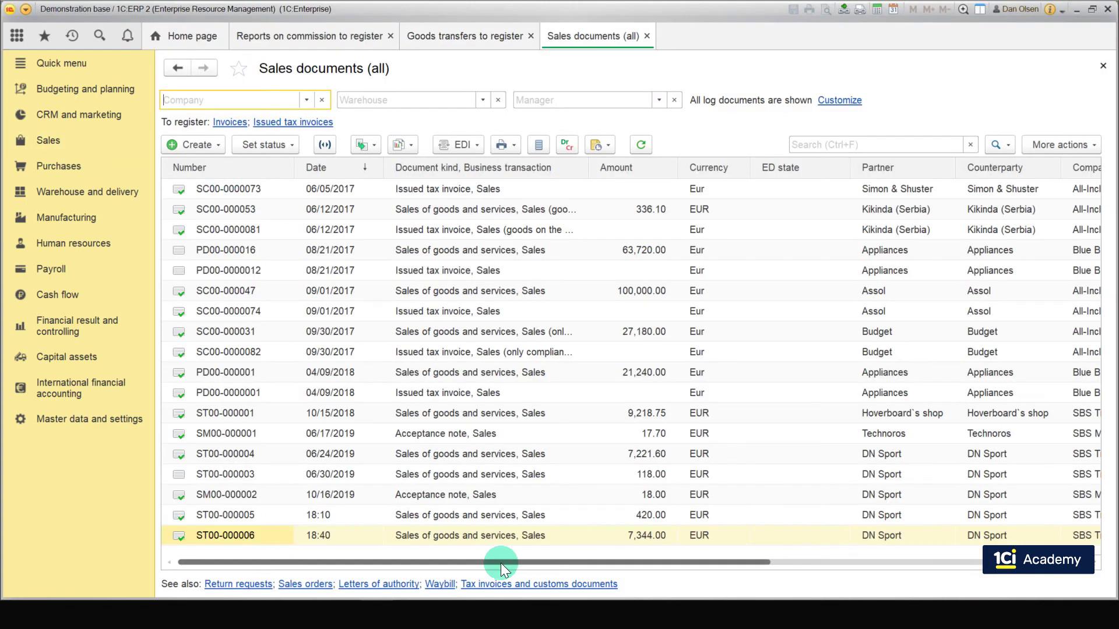
double_click(497, 542)
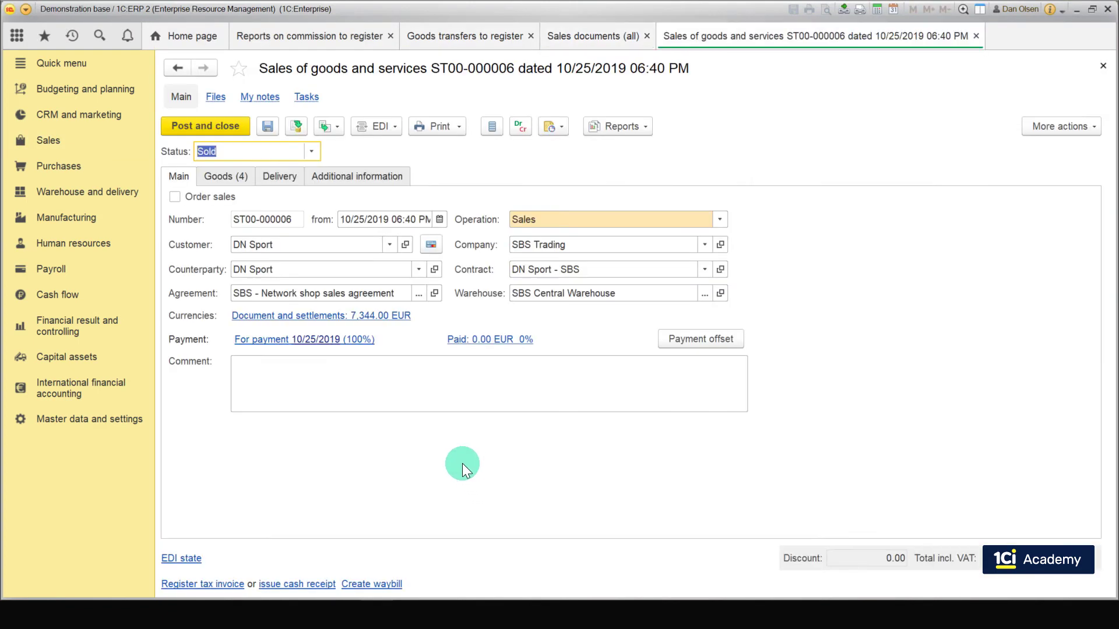
click(236, 179)
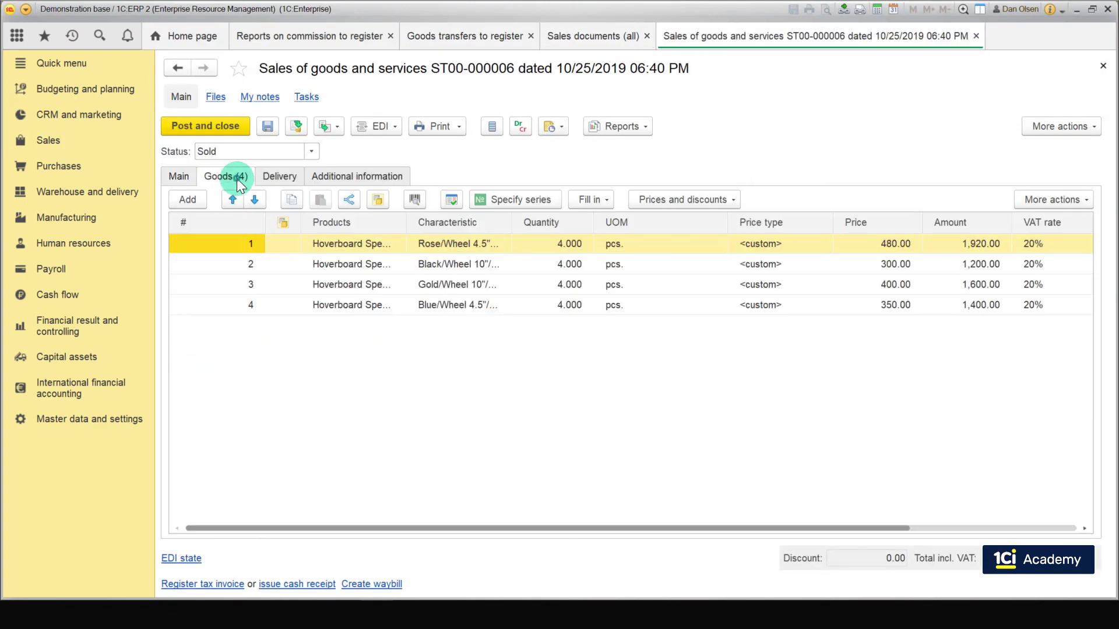
click(446, 306)
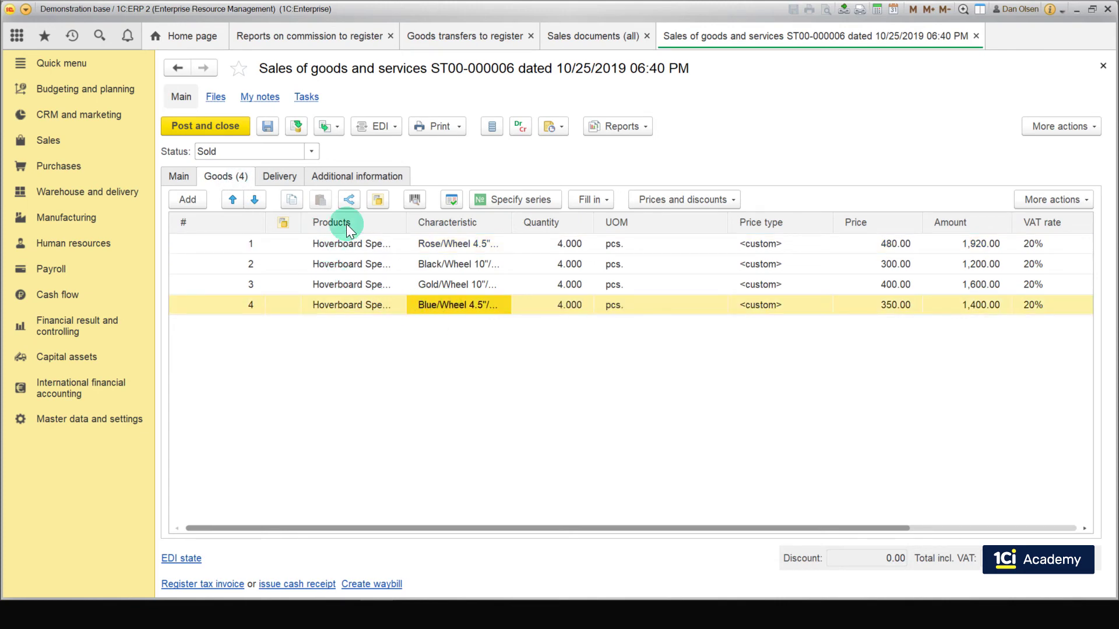
click(337, 128)
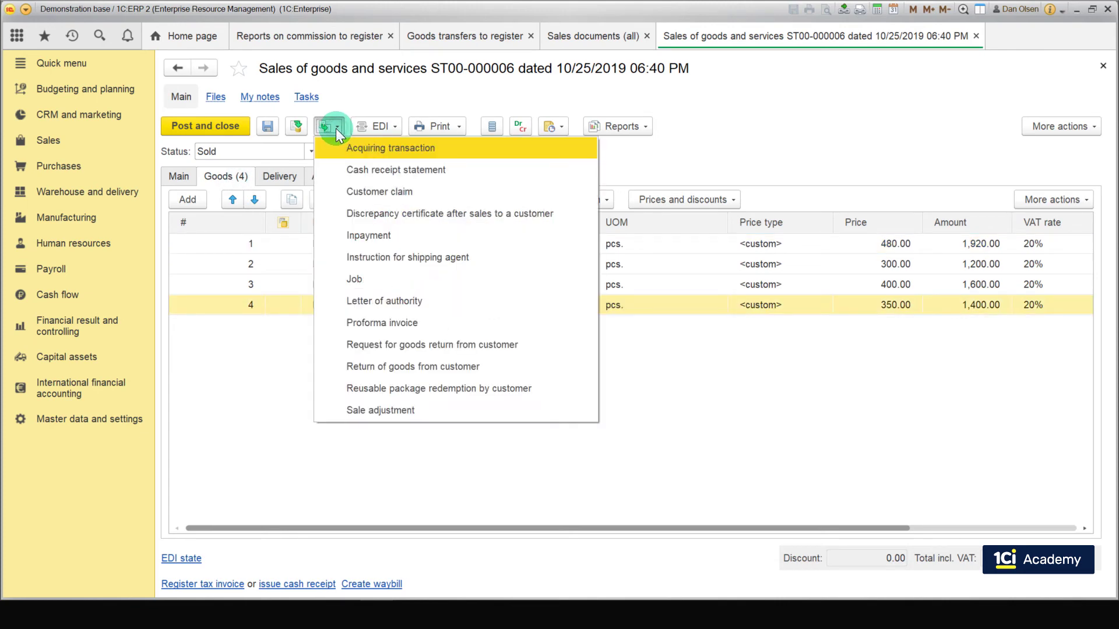
- Create a customer claim for the defective hoverboard with reason Damaged goods
click(370, 193)
click(349, 240)
text(Hoverboard Special X1, Blue/Wheel 4.5"/Electric motor 200 Wt/Battery Class 2C is defective)
click(325, 277)
text(Hoverboard Special X1, Blue/Wheel 4.5"/Electric motor 200 Wt/Battery Class 2C is defective)
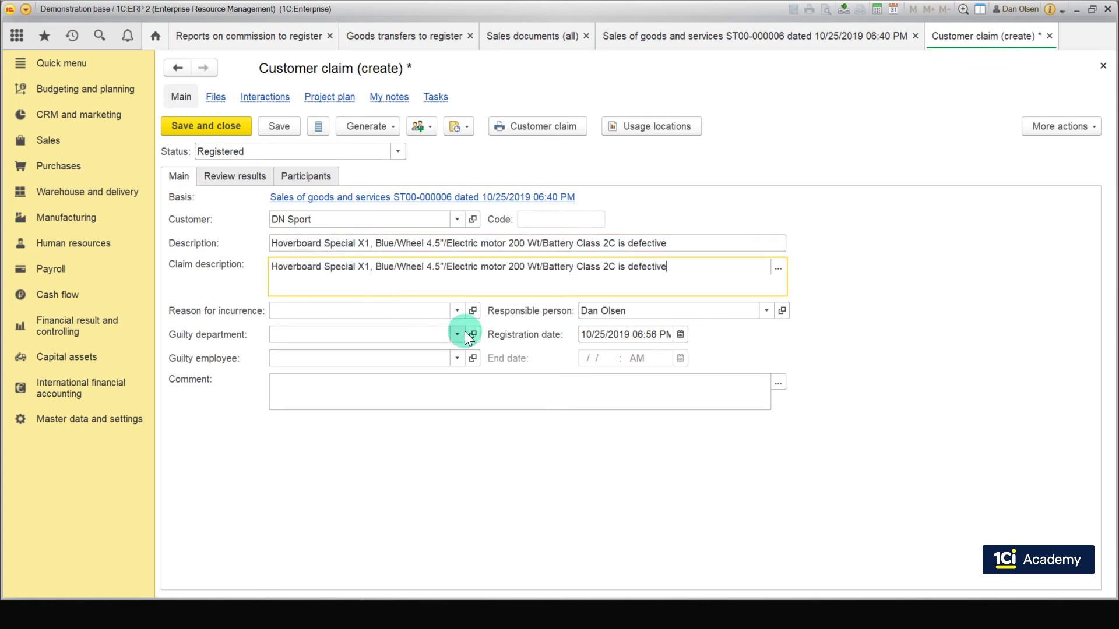
click(458, 311)
click(410, 329)
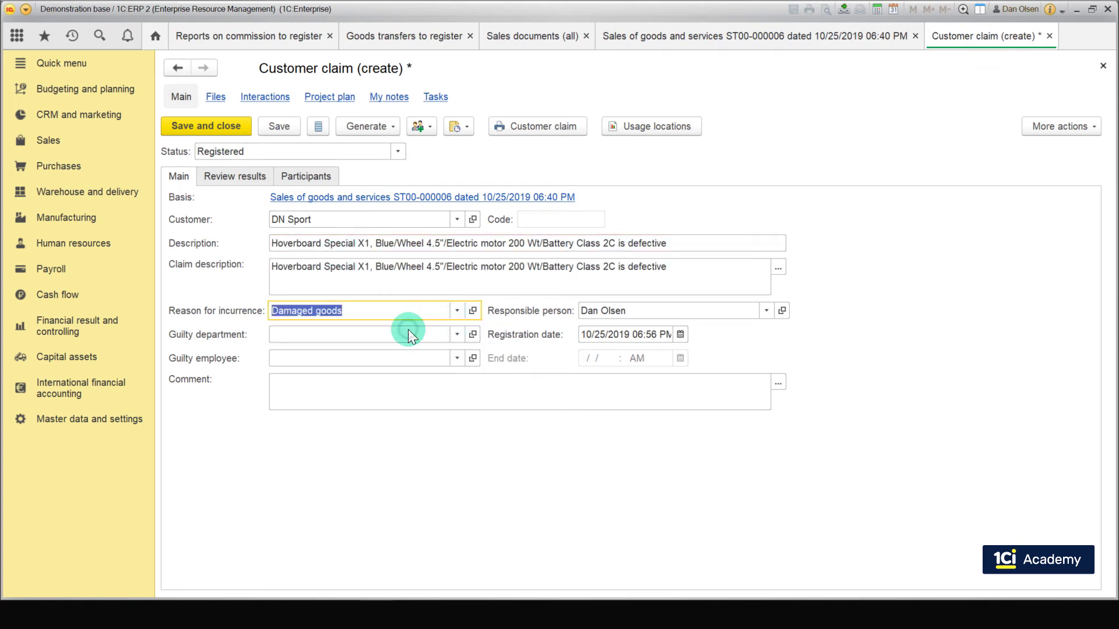
- Set the claim's review status to Fulfilled, then save and close it
click(250, 176)
text(Hoverboard Special X1, Blue/Wheel 4.5"/Electric motor 200 Wt/Battery Class 2C is defective)
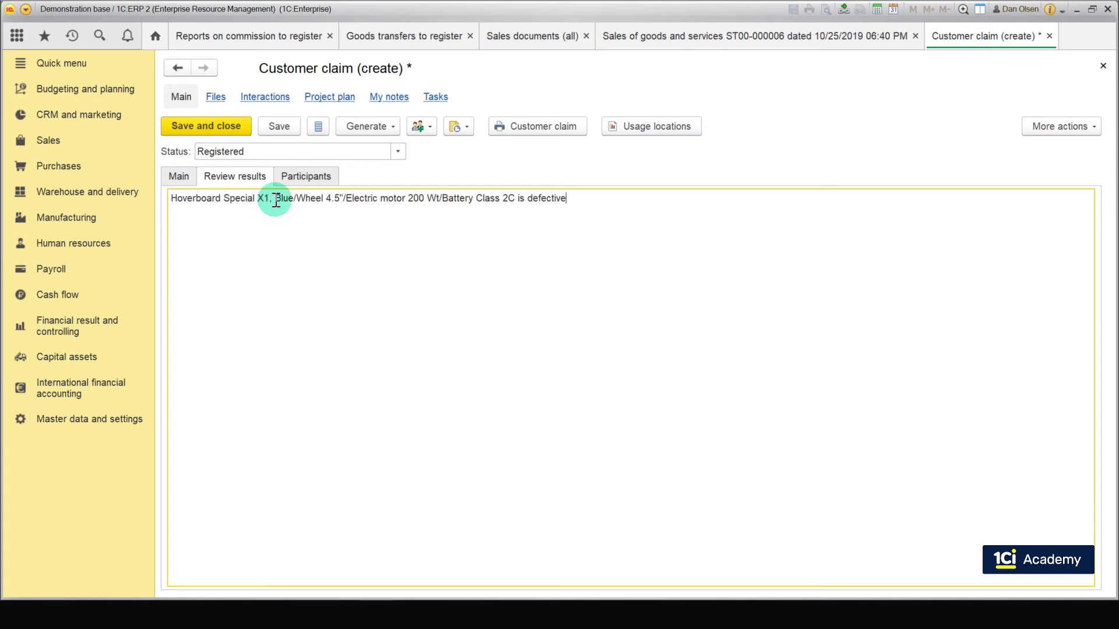
click(400, 153)
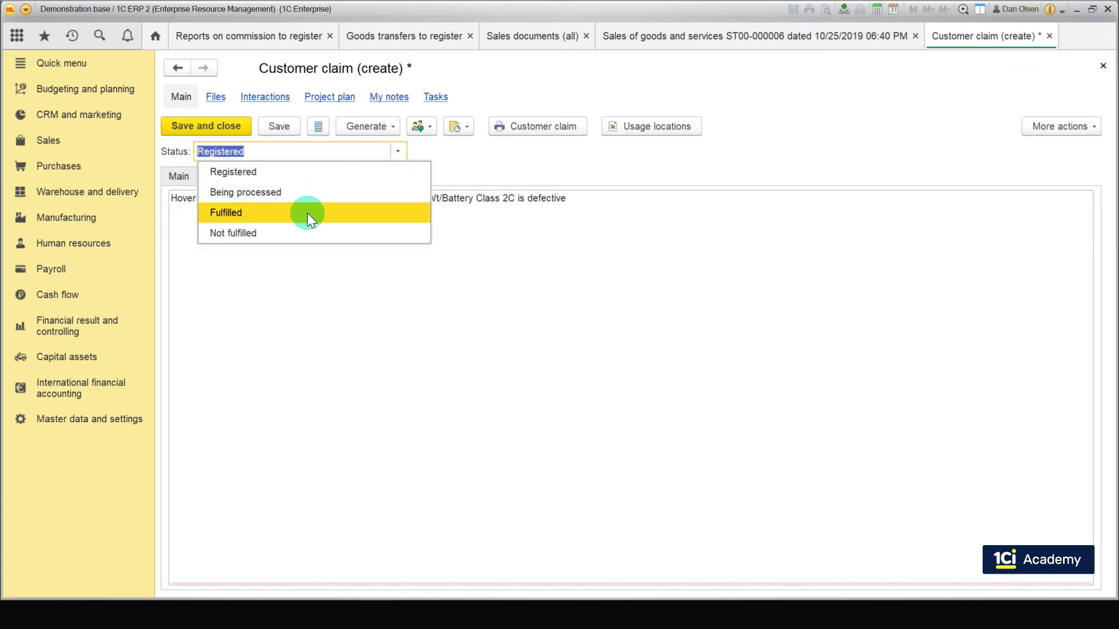
click(307, 212)
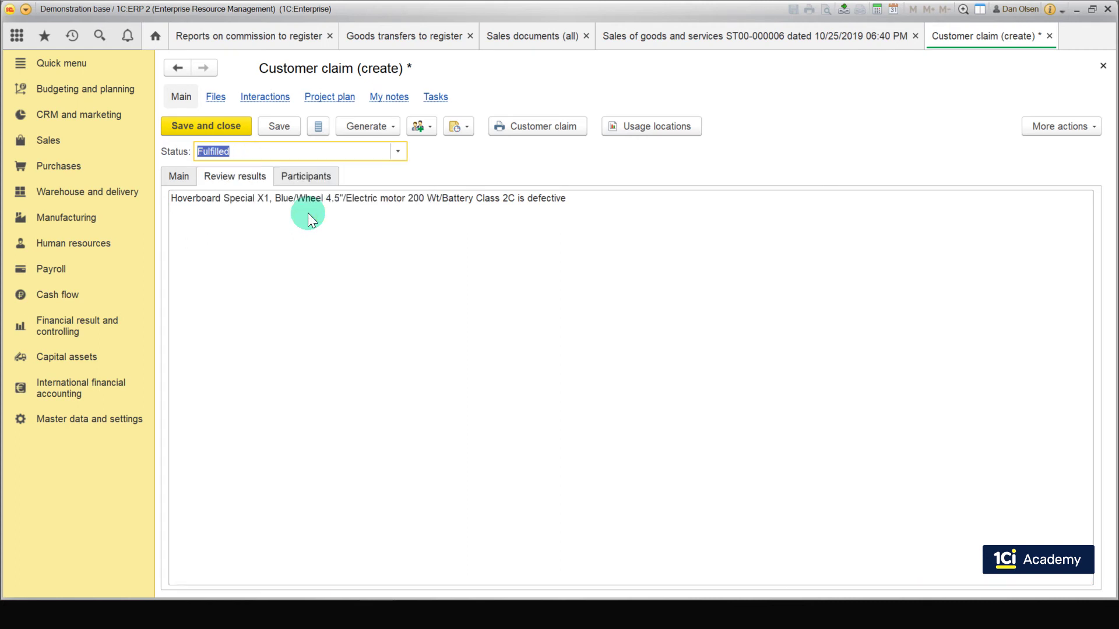
click(239, 125)
- Create a Return of goods from customer based on sale ST00-000006
click(552, 305)
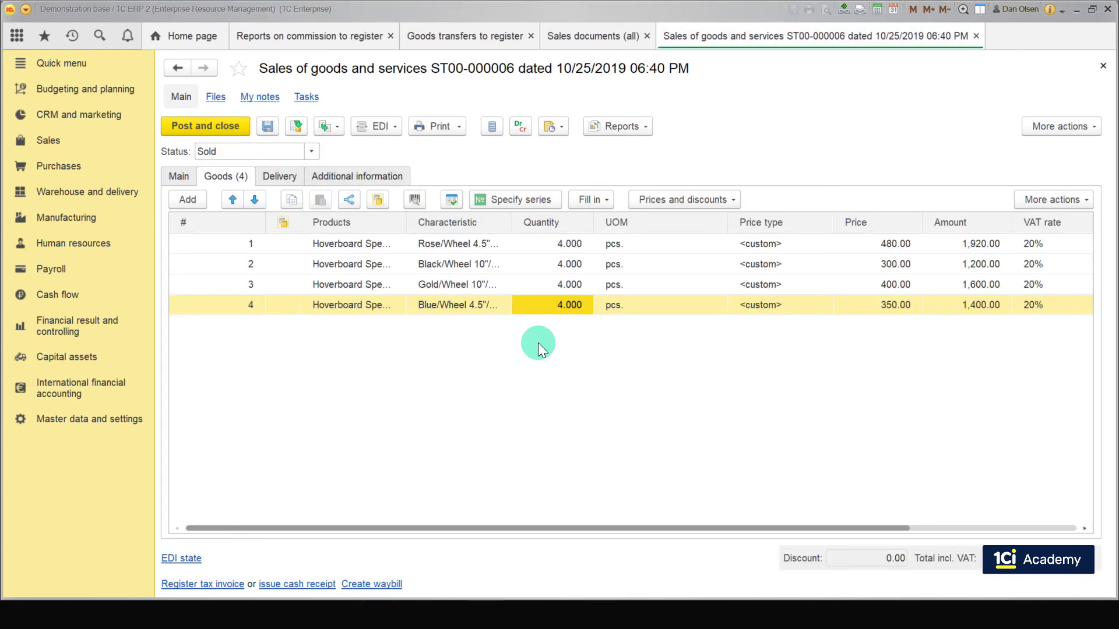
click(329, 129)
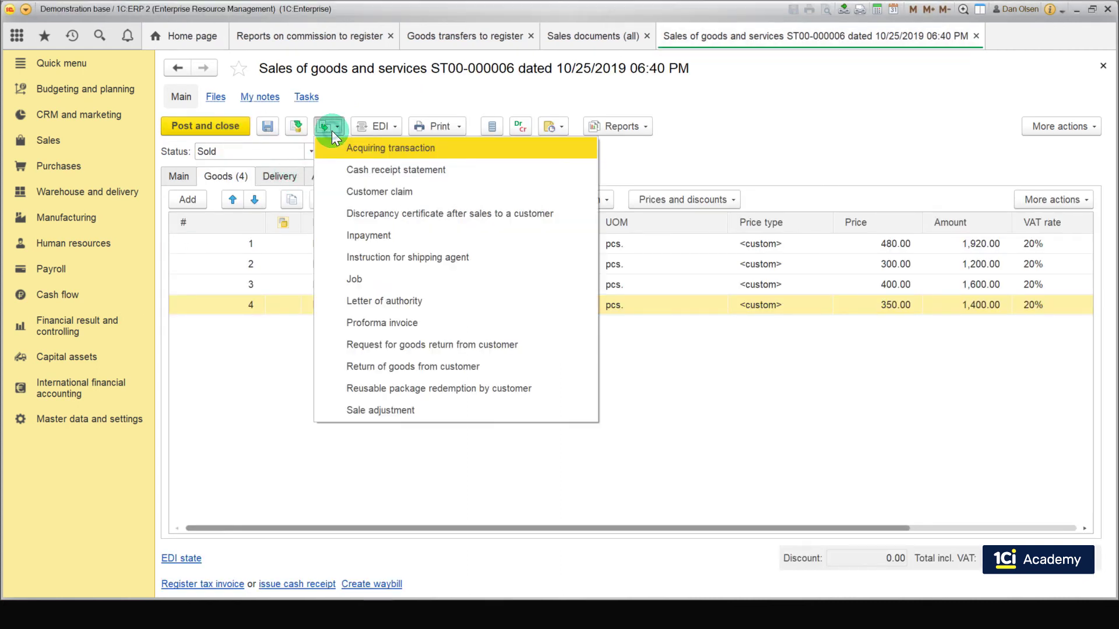
click(460, 368)
click(243, 152)
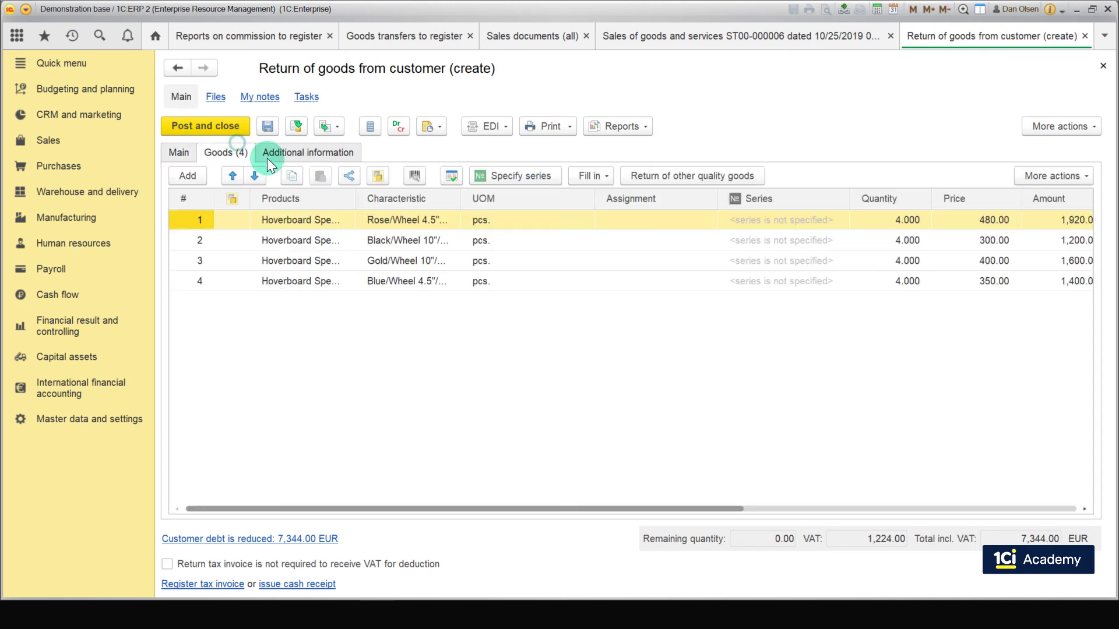
- Keep only the blue hoverboard line with quantity 1 and post the 420.00 EUR return
click(344, 267)
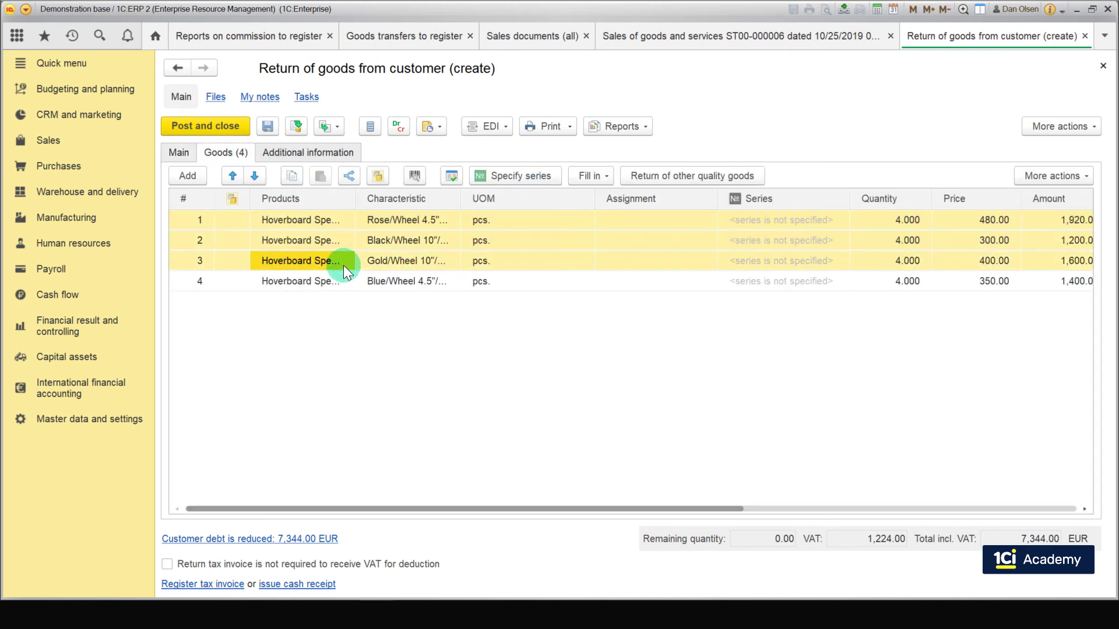
right_click(340, 263)
click(415, 322)
double_click(857, 218)
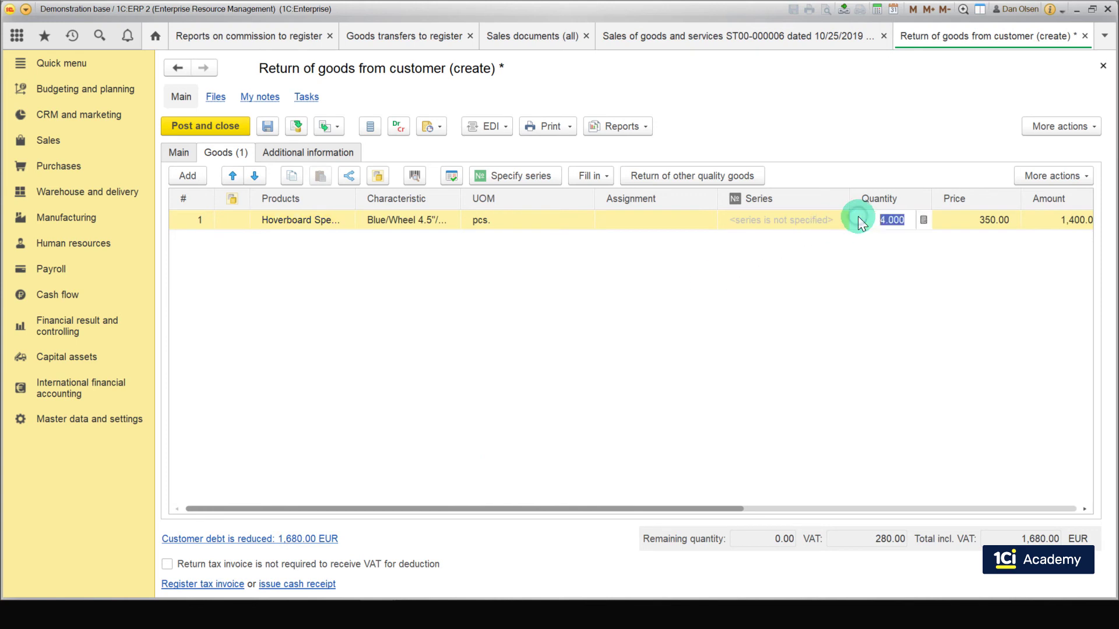
text(1)
key(Return)
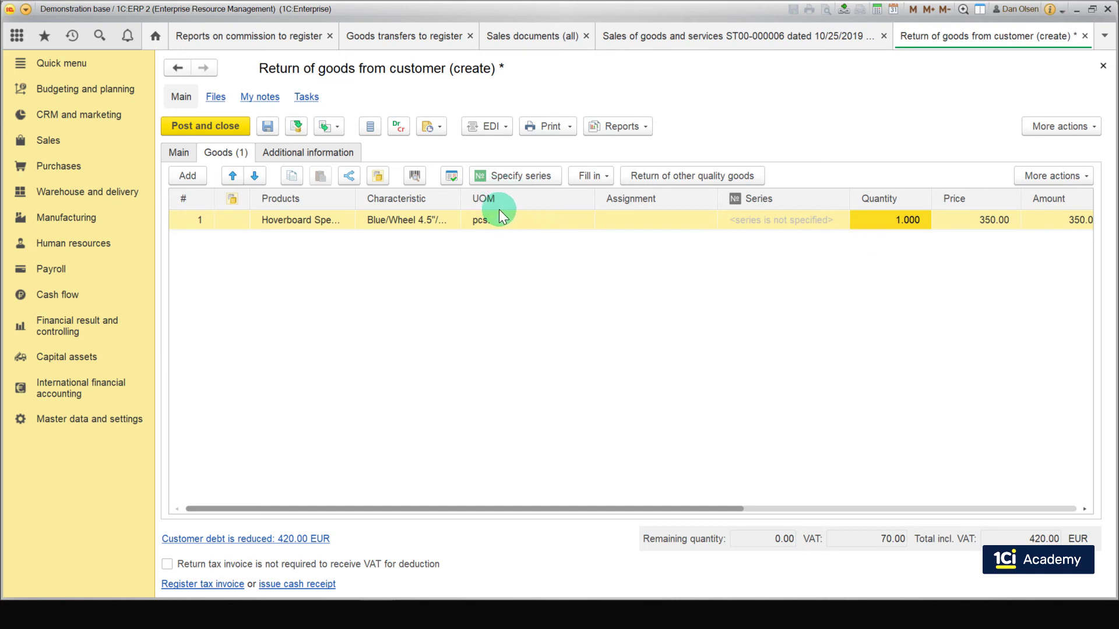
click(228, 126)
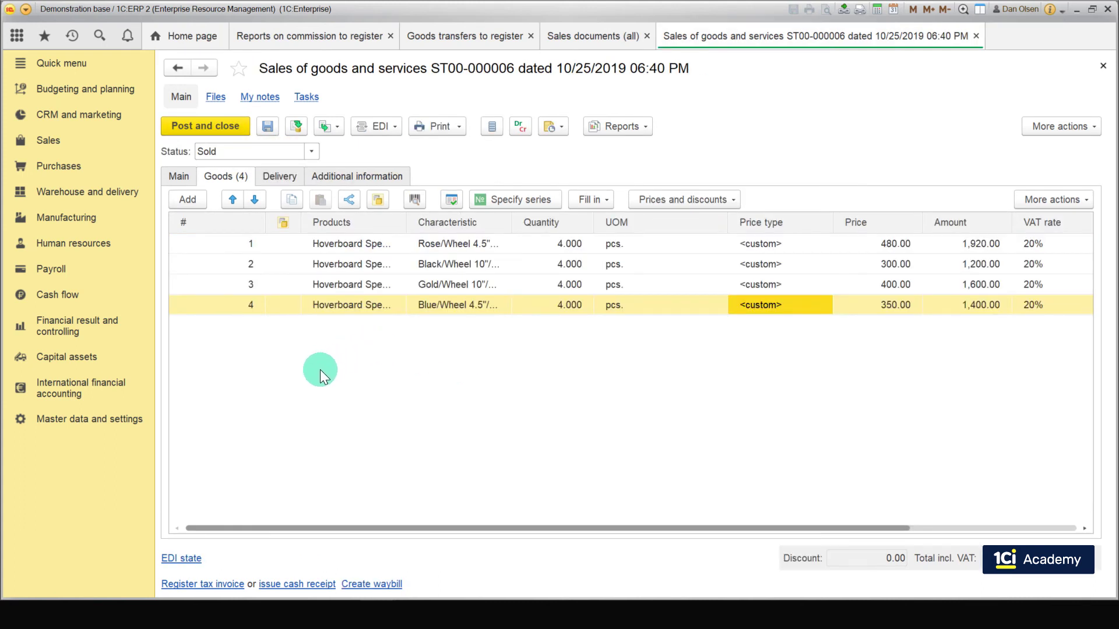
- In Documents between companies (all), open goods handover SM00-000012 and list its Create based on options
click(77, 326)
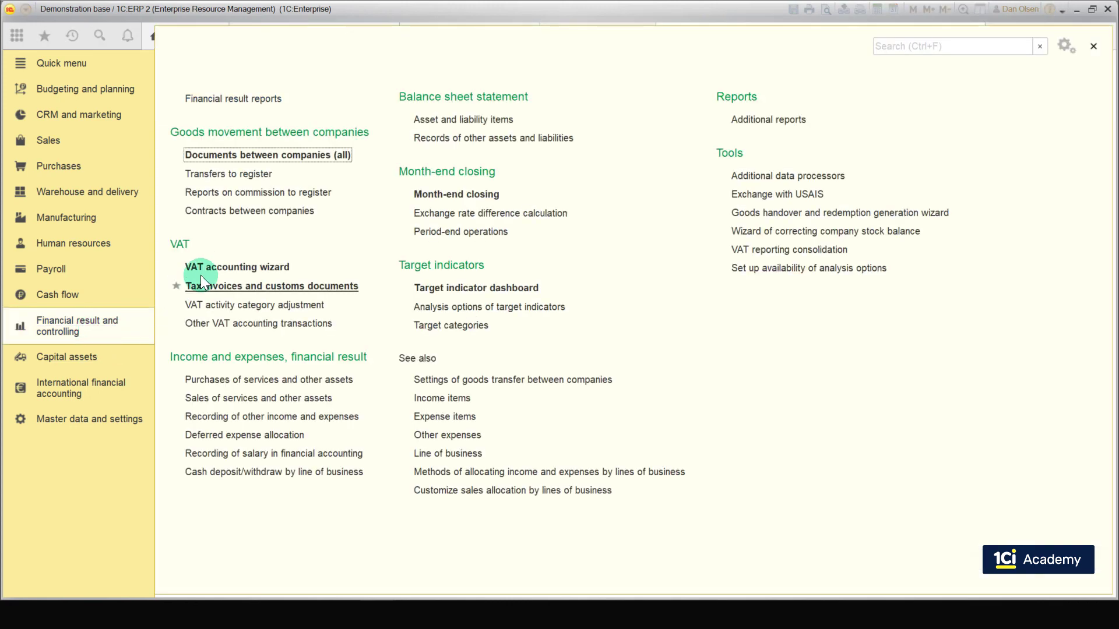
click(288, 155)
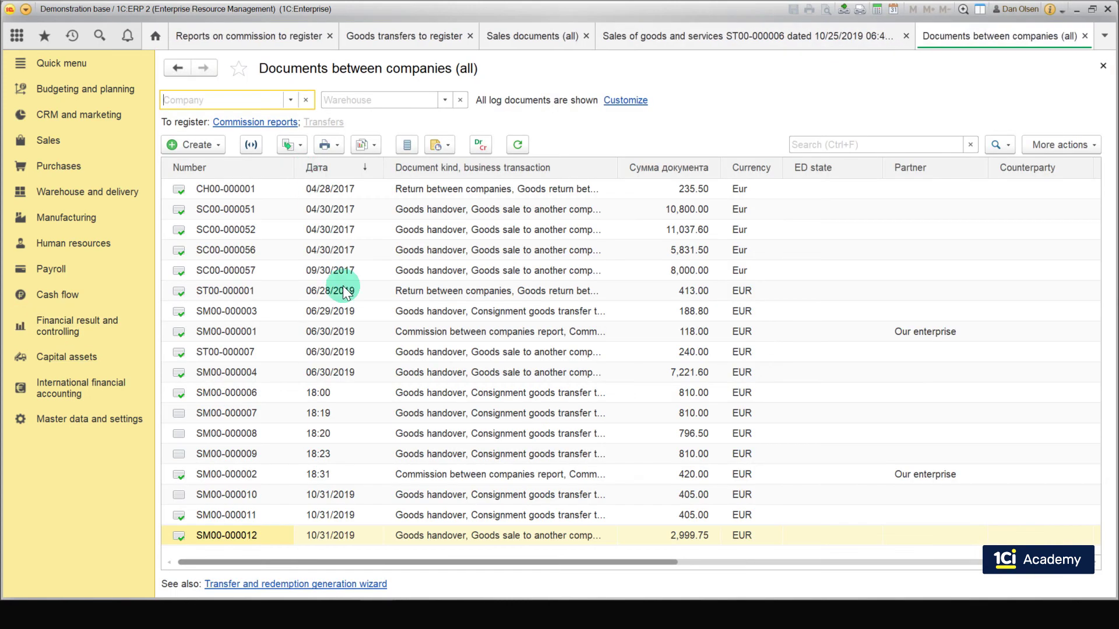
click(431, 536)
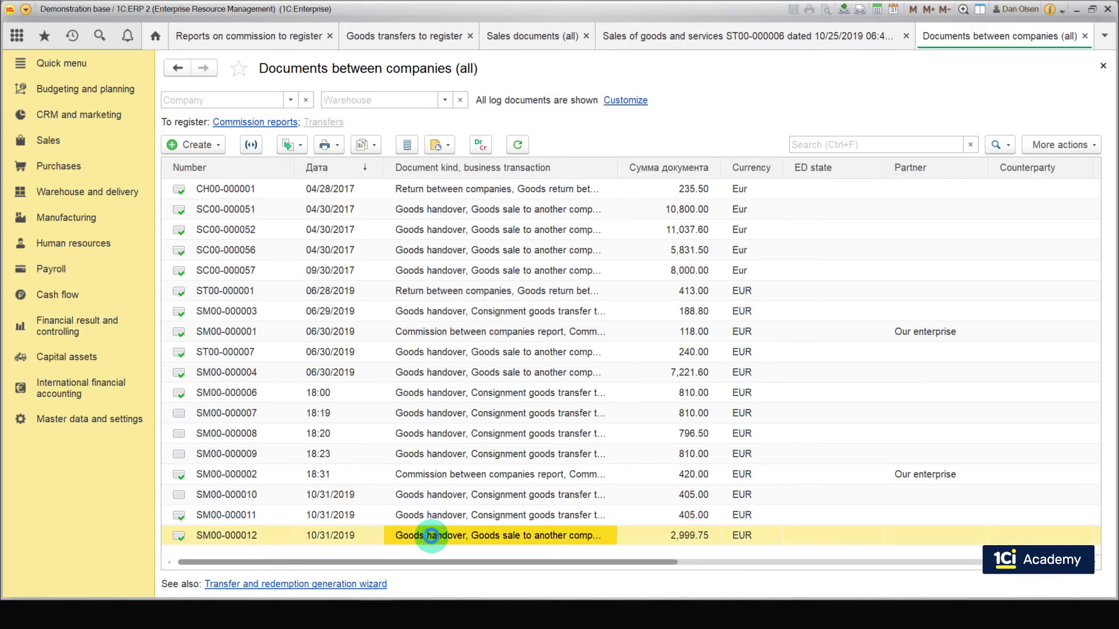
double_click(430, 536)
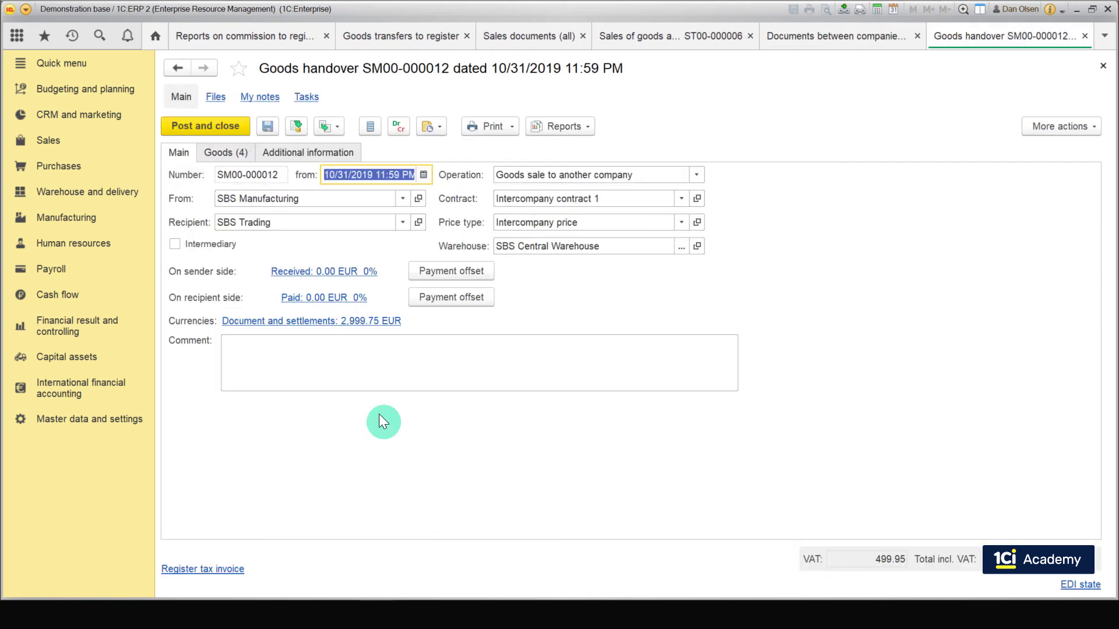
click(226, 151)
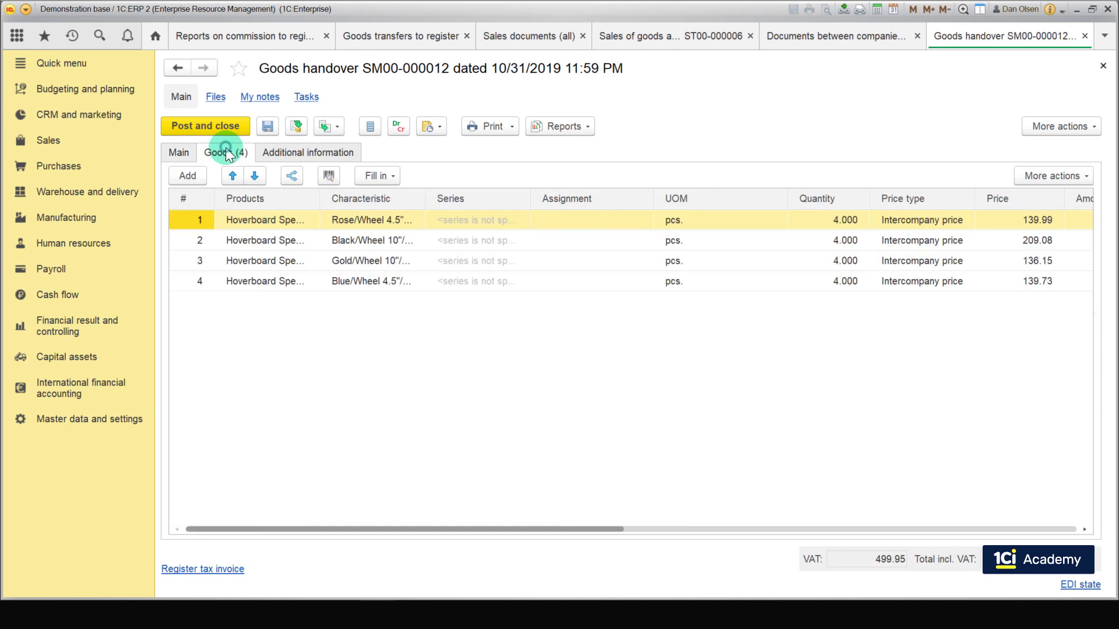
click(325, 128)
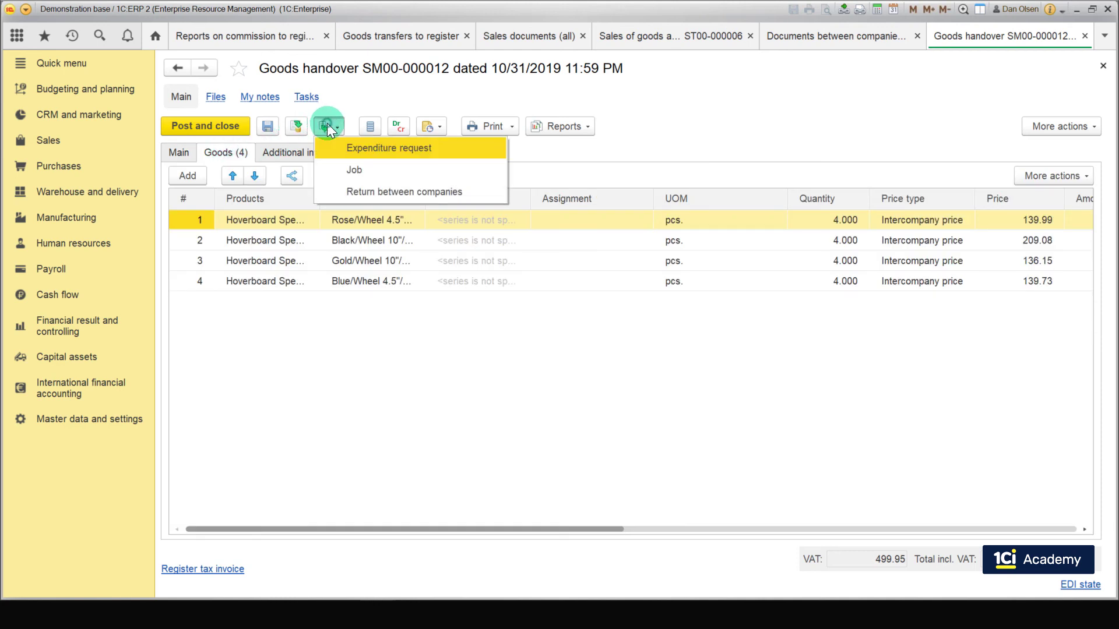
- Create a Return between companies from the handover and delete the three rows not being returned
click(384, 191)
click(251, 153)
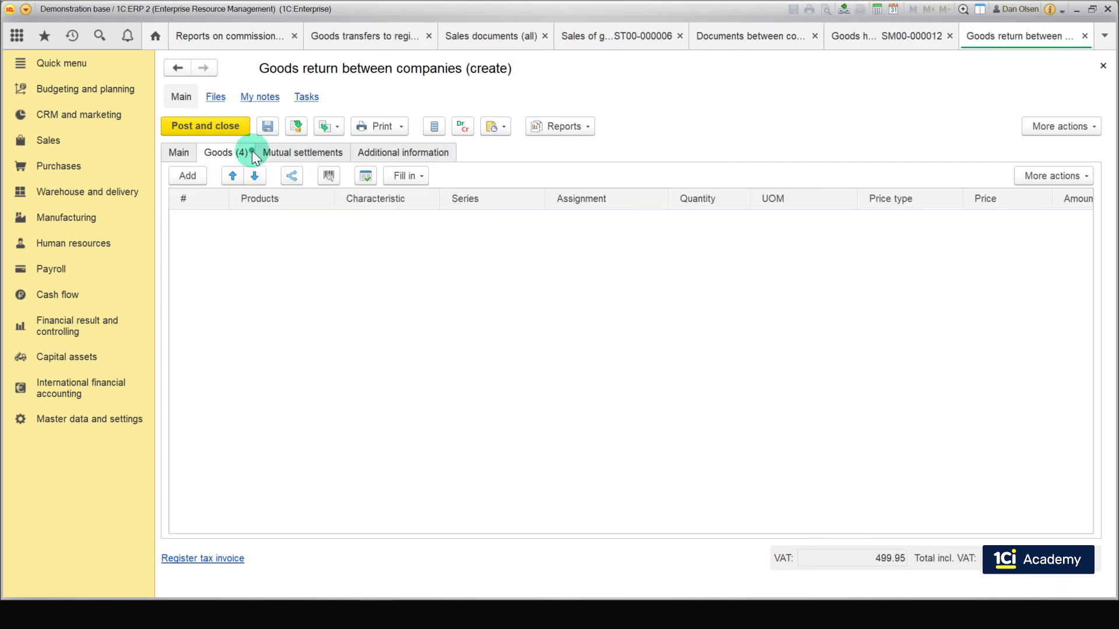
shift+click(302, 259)
right_click(304, 260)
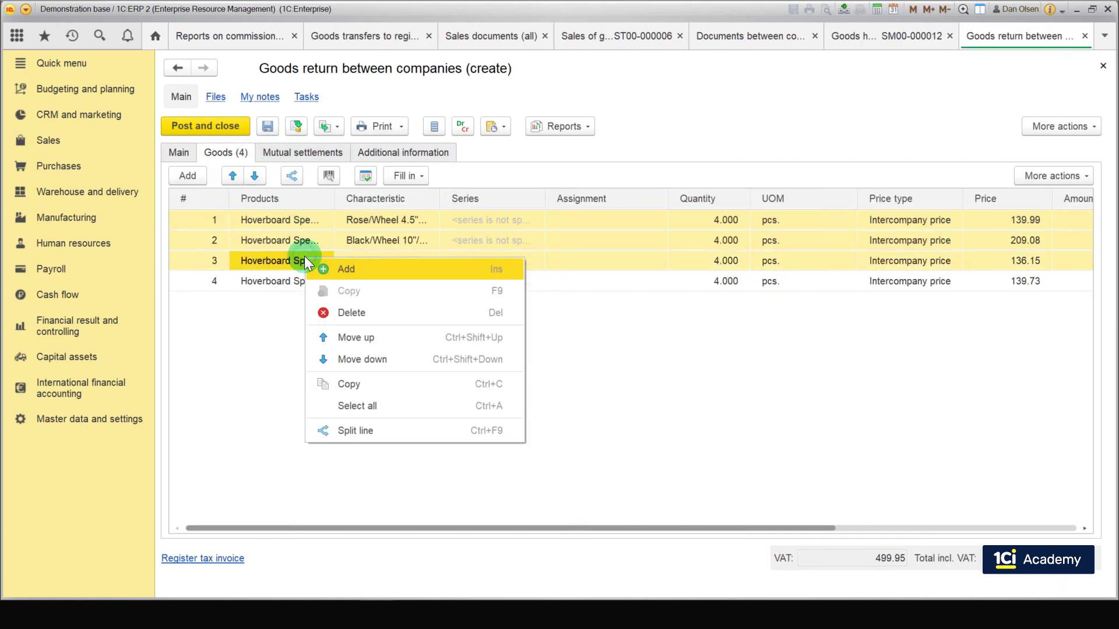
click(357, 313)
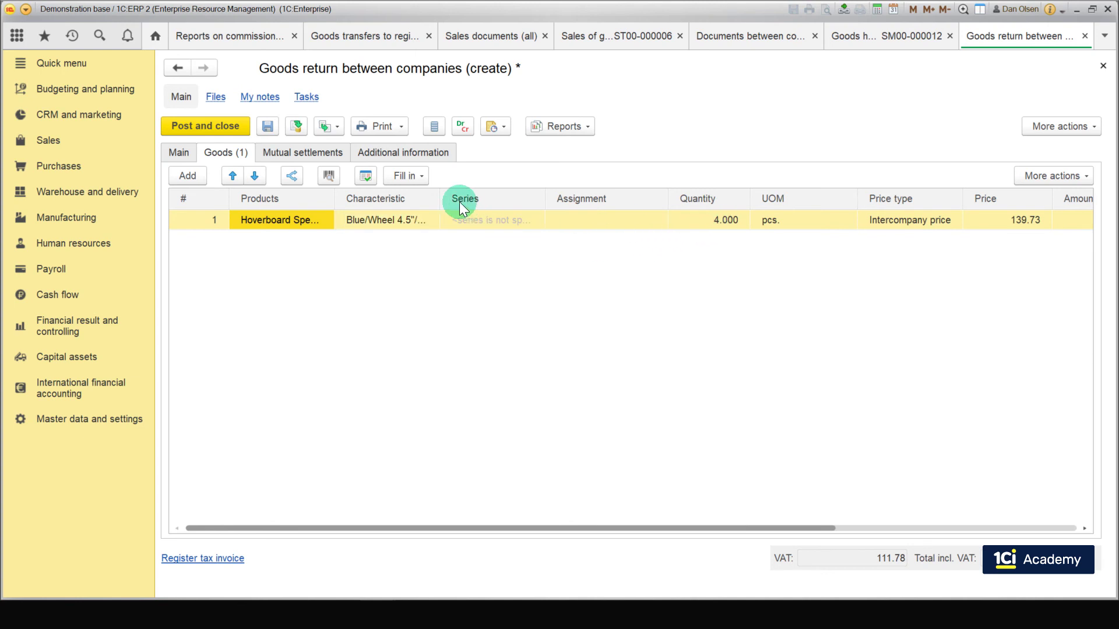
- Set the blue hoverboard's returned quantity to 1 and post the intercompany return
mouse_move(440, 199)
mouse_down()
mouse_move(613, 222)
mouse_move(465, 222)
mouse_up()
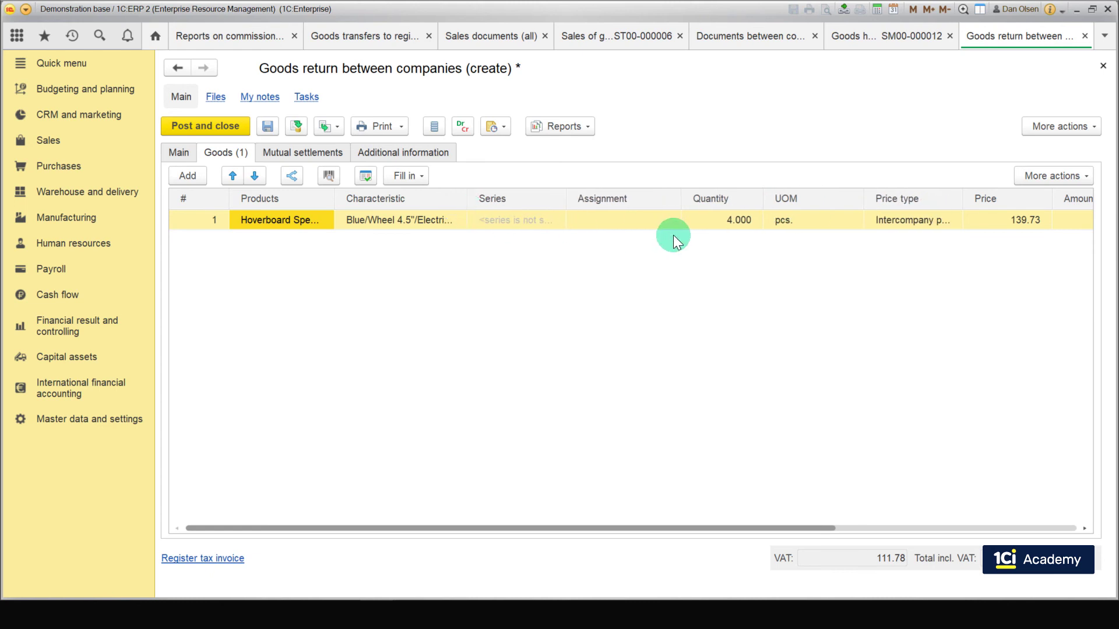
double_click(712, 221)
text(1)
click(720, 297)
click(236, 125)
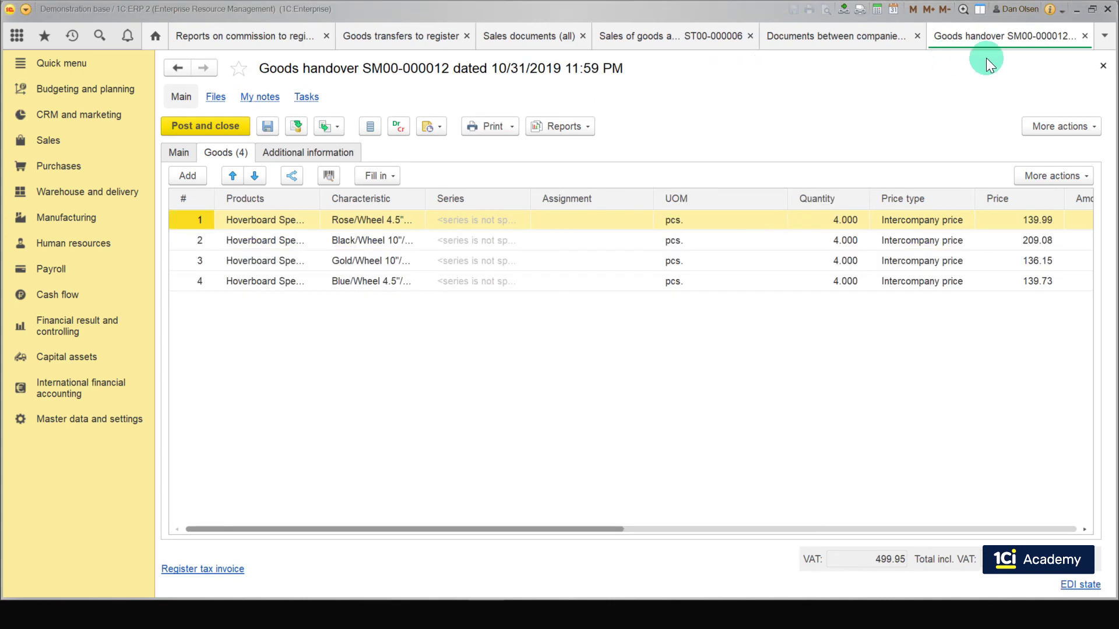
- Close all open documents and lists, then go to the Financial result and controlling section
click(1083, 36)
key(ctrl+F4)
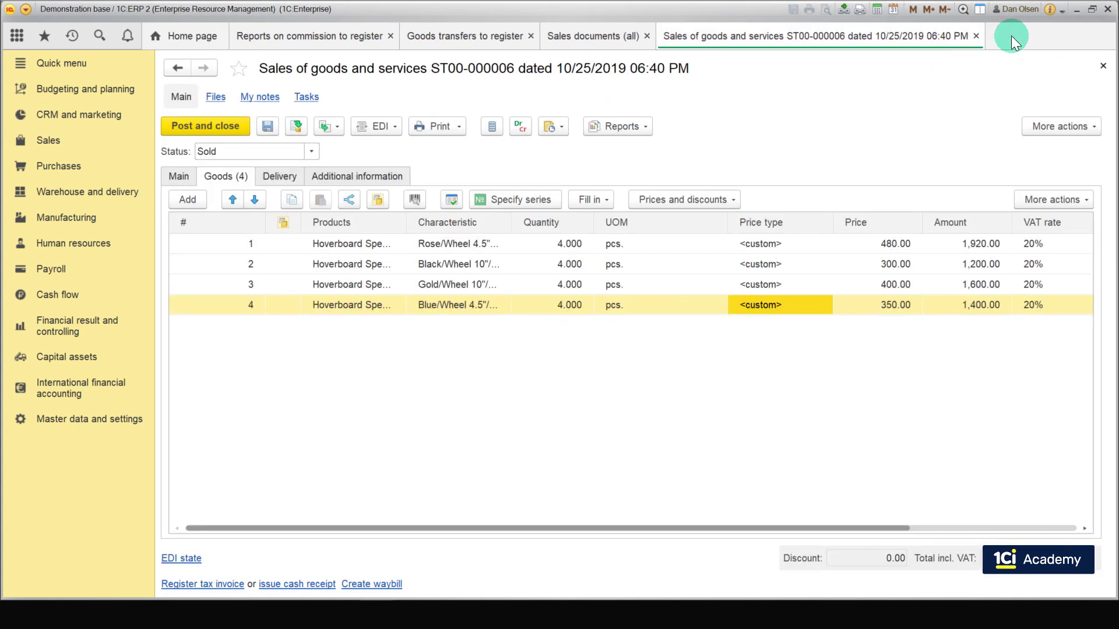
key(ctrl+F4)
key(ctrl+F4)
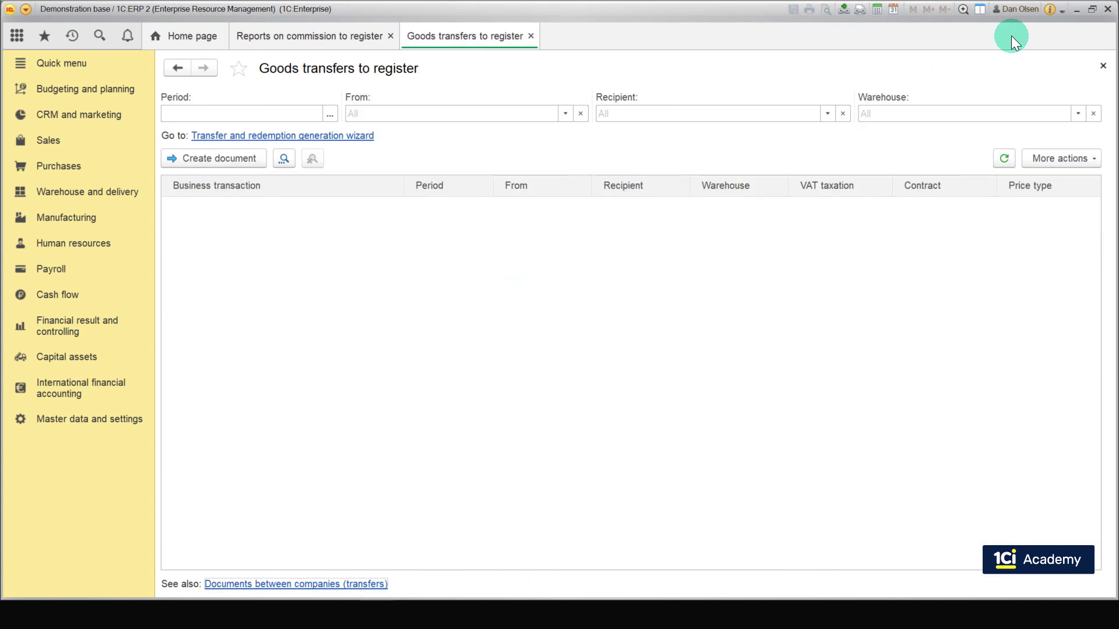
key(ctrl+F4)
key(ctrl+F4)
key(ctrl+F4)
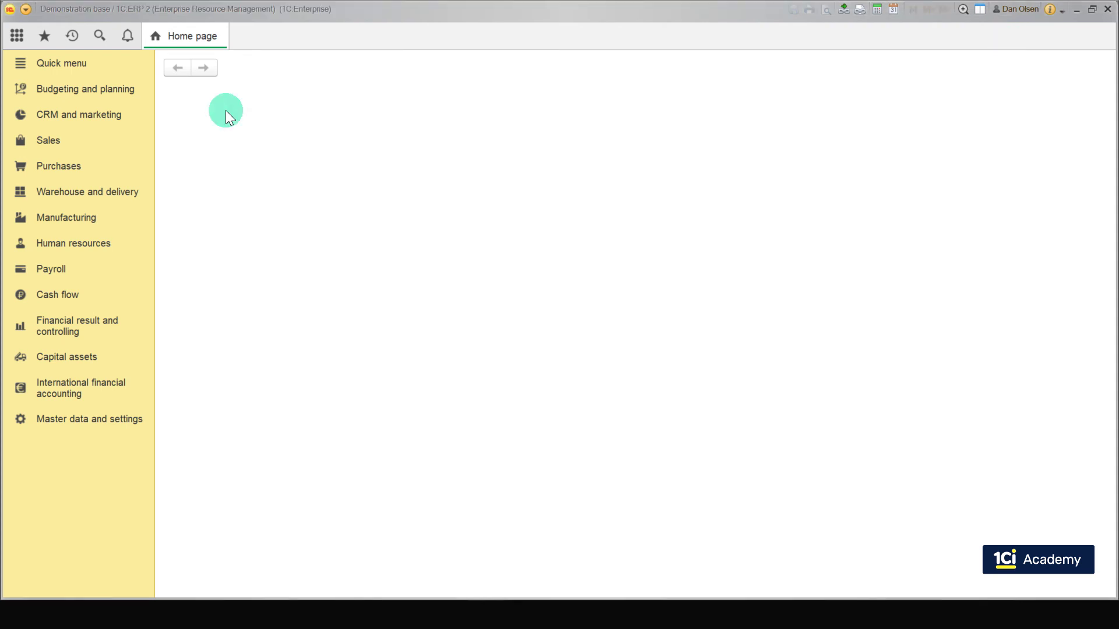
click(98, 331)
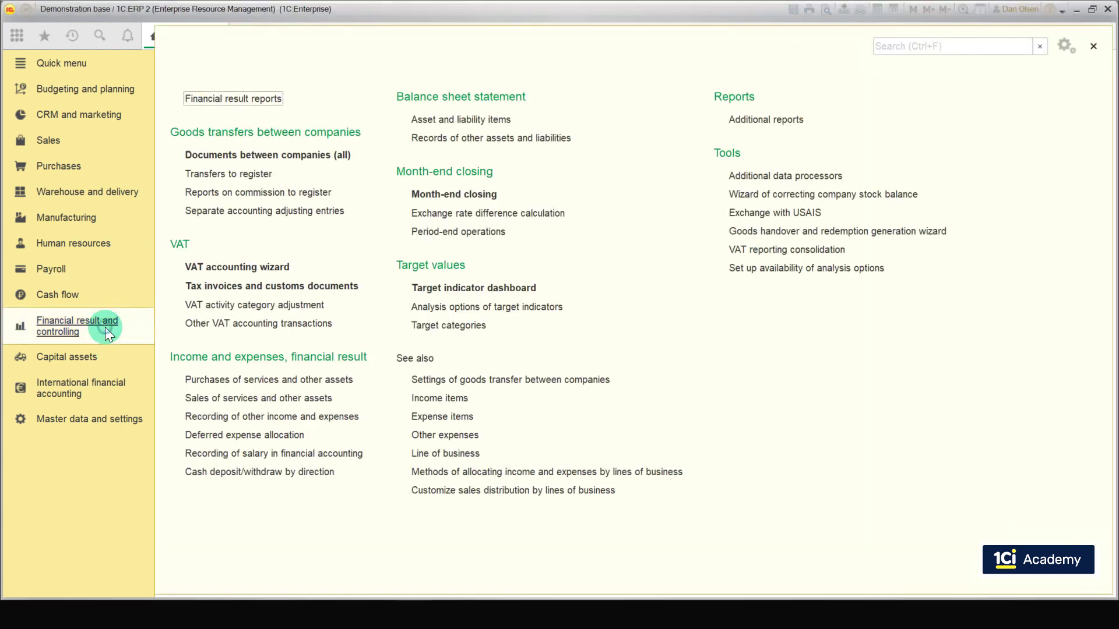
- Open Financial result reports and the Consigned goods report for 10/01/2019–10/31/2019
click(260, 100)
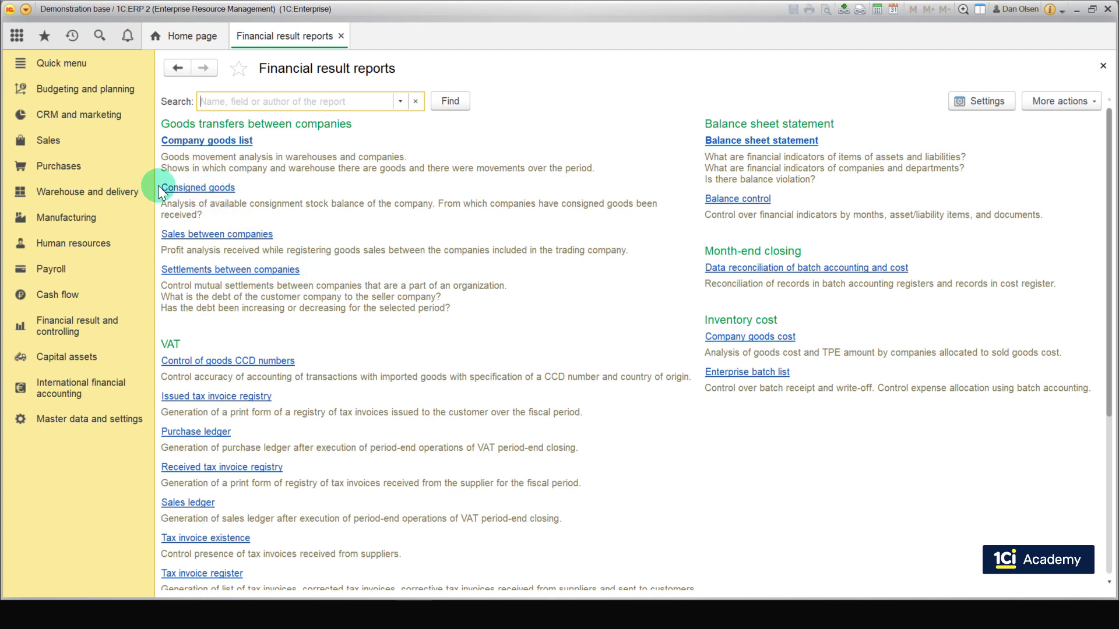
click(229, 197)
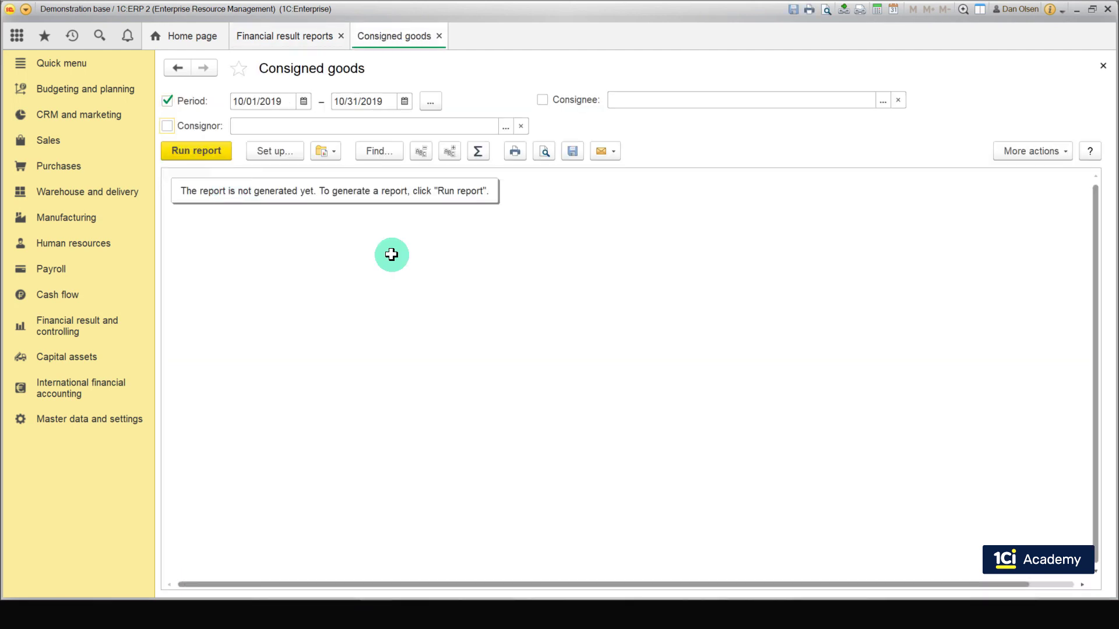
- Run the Consigned goods report for October 2019
click(221, 155)
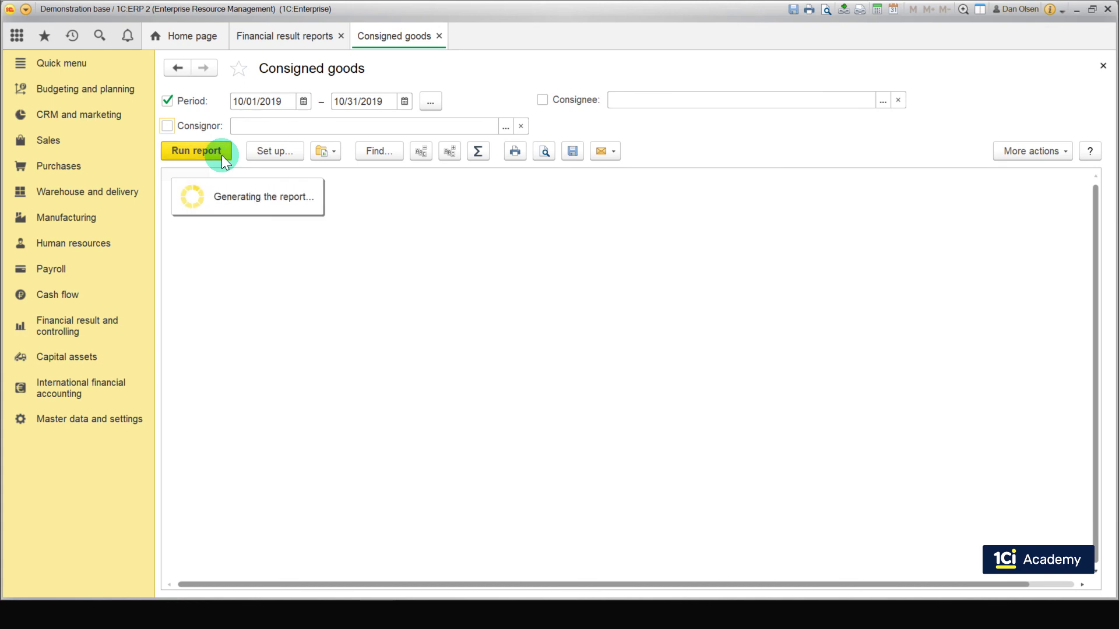